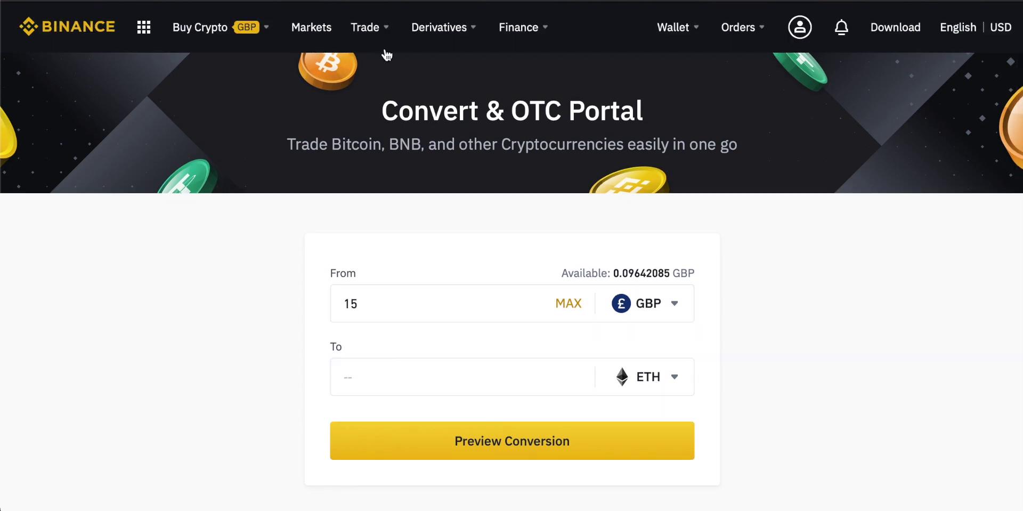
- Open the advanced trading interface
mouse_move(378, 32)
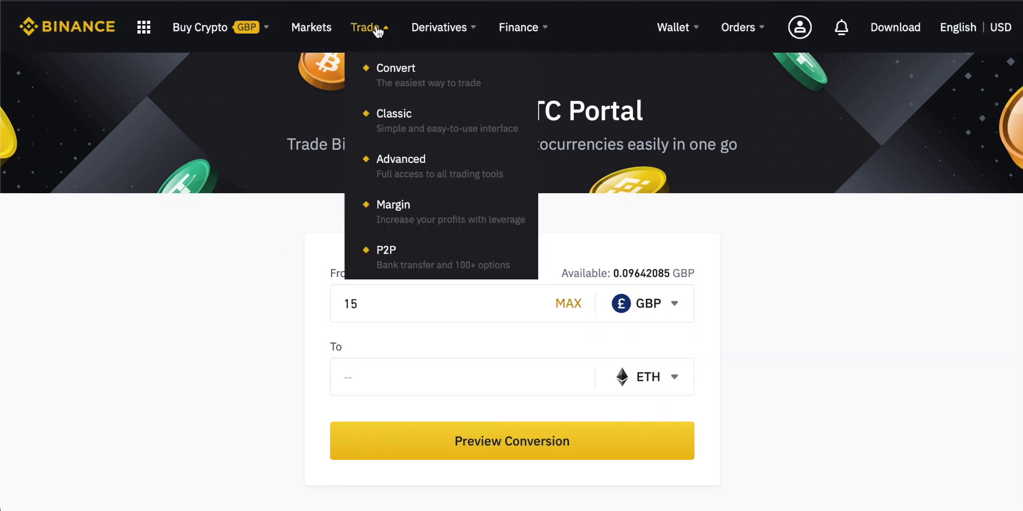
click(415, 164)
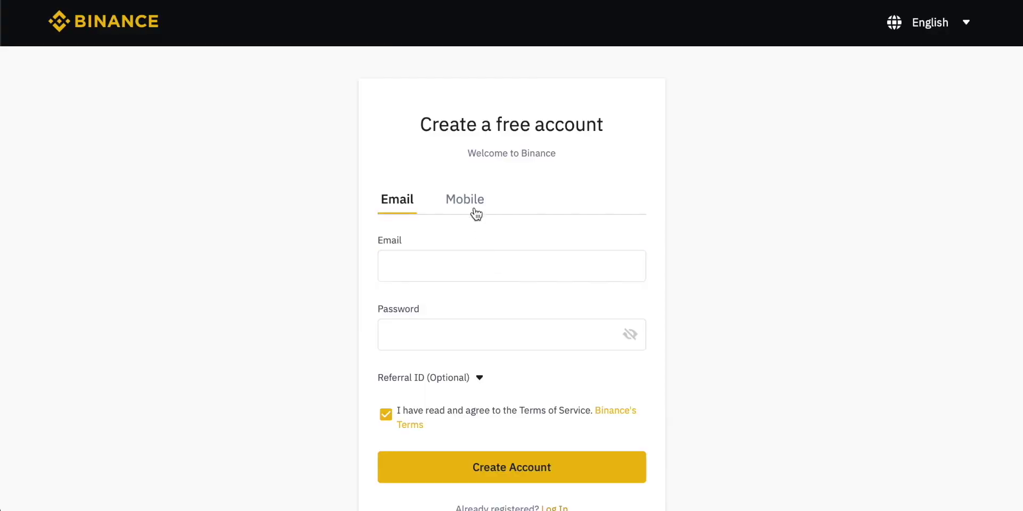
- View the mobile sign-up option of the account form and return to the email option
click(475, 211)
click(410, 213)
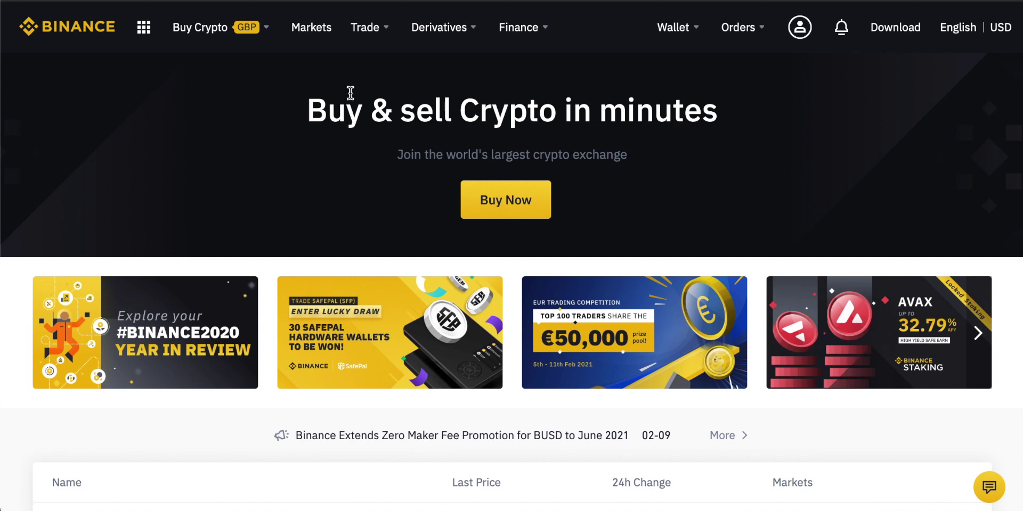
- Open the markets page and look over the list of spot market pairs
click(313, 31)
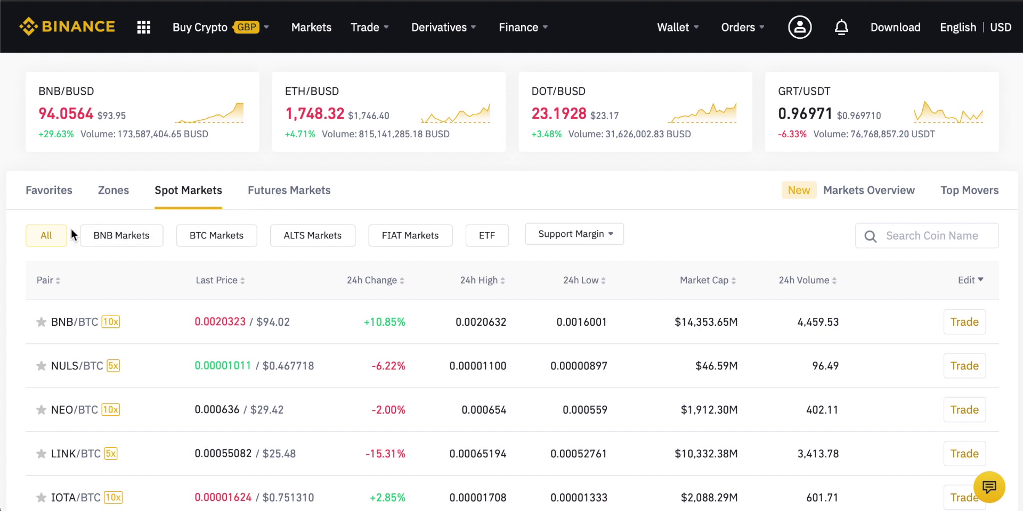
scroll(119, 276, down, 1)
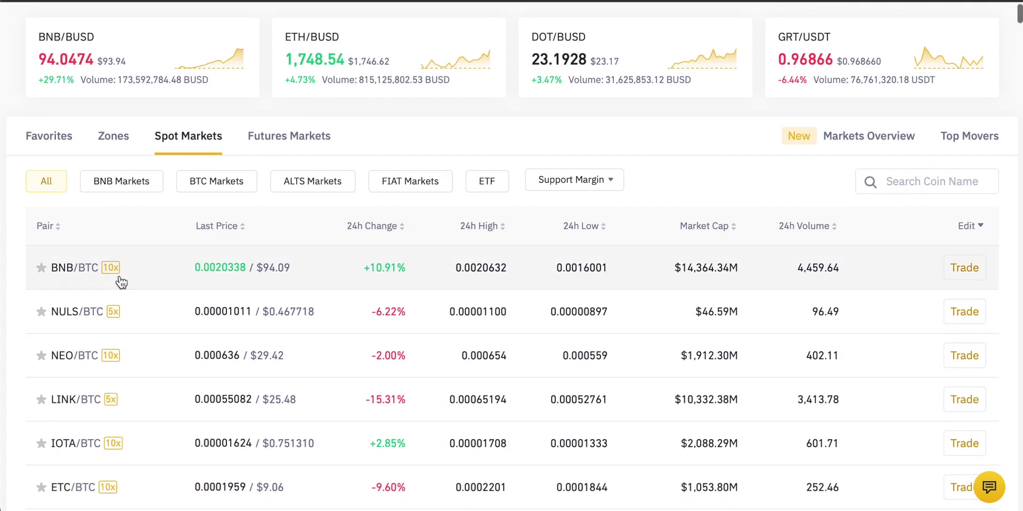
scroll(122, 282, up, 1)
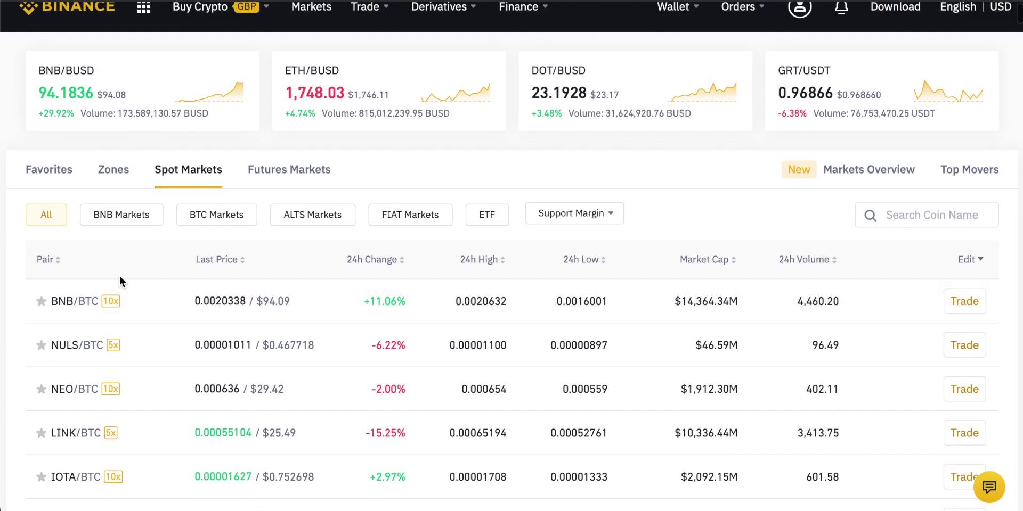
scroll(119, 276, up, 1)
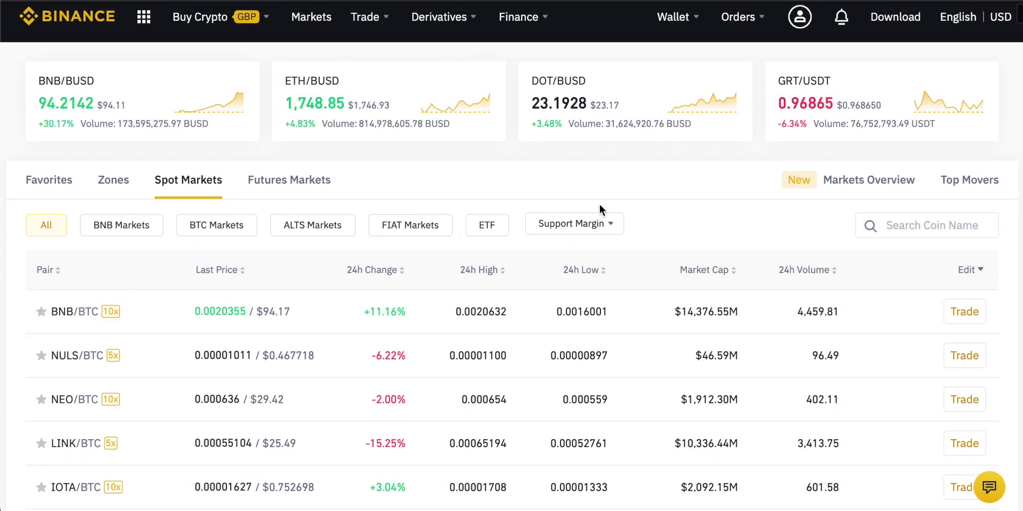
- Search the spot markets for "eth" and look through the matching pairs
click(961, 227)
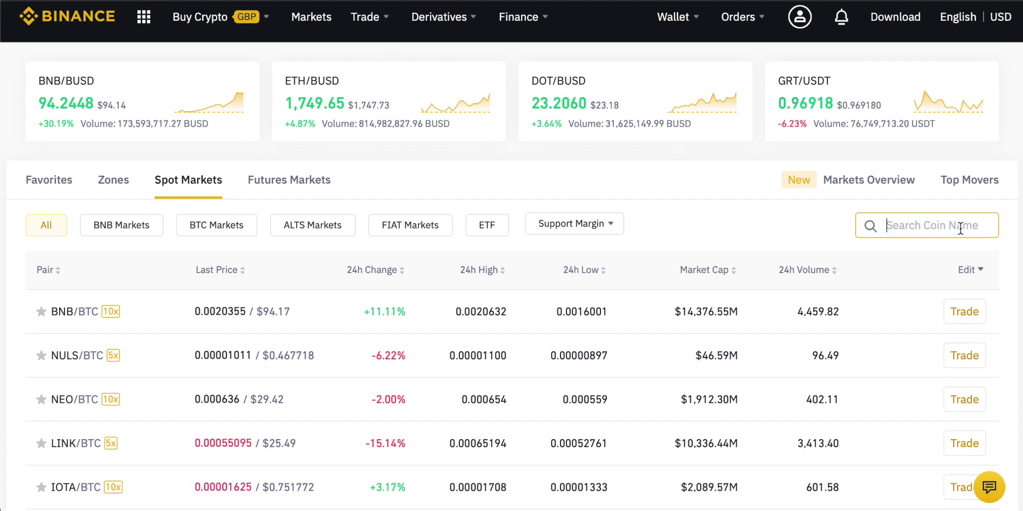
text(eth)
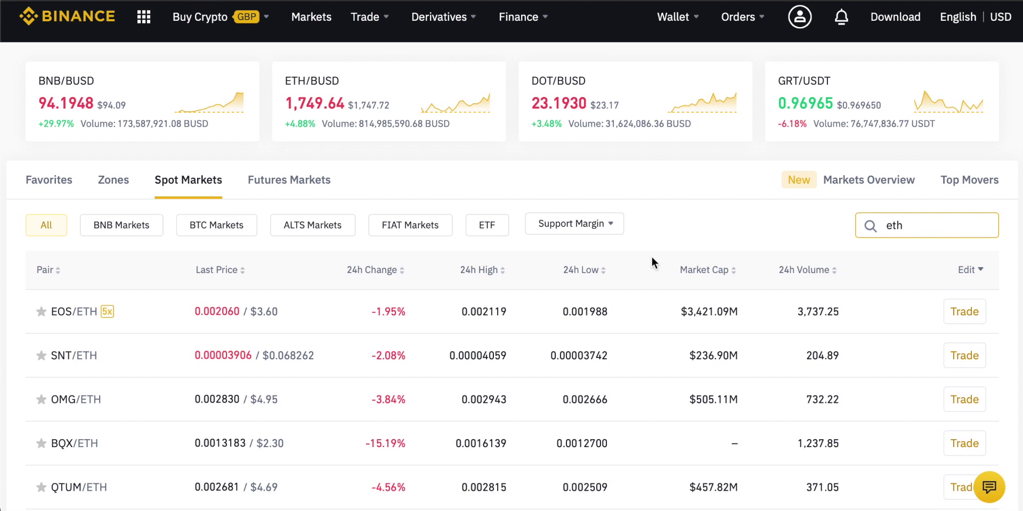
scroll(148, 288, down, 3)
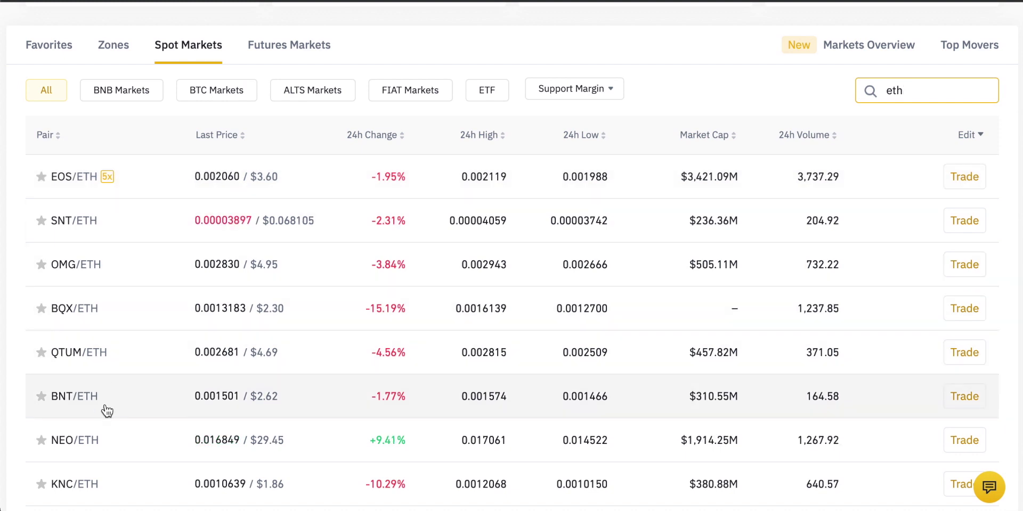
scroll(104, 421, up, 1)
scroll(104, 425, up, 3)
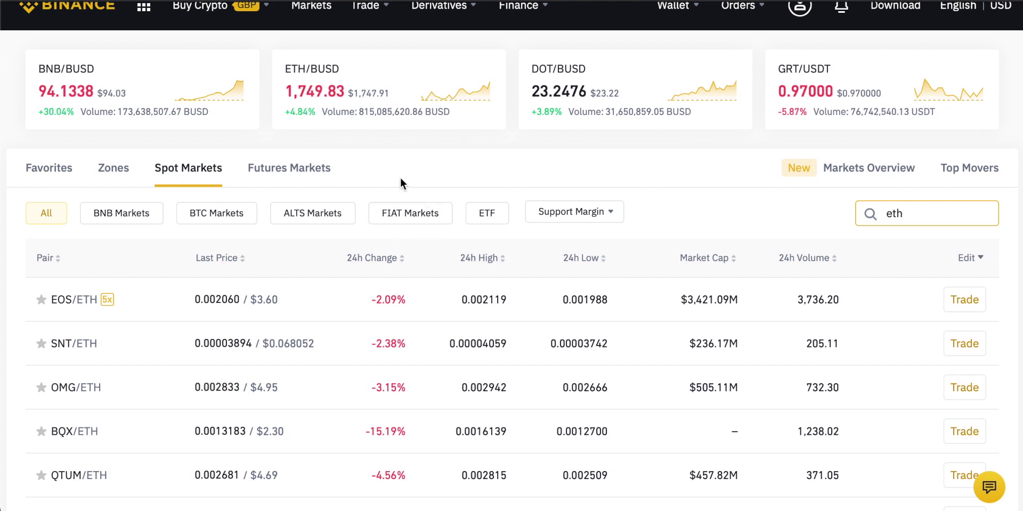
- Limit the eth search to fiat markets and examine the ETH pairs with their prices and trade options
click(400, 212)
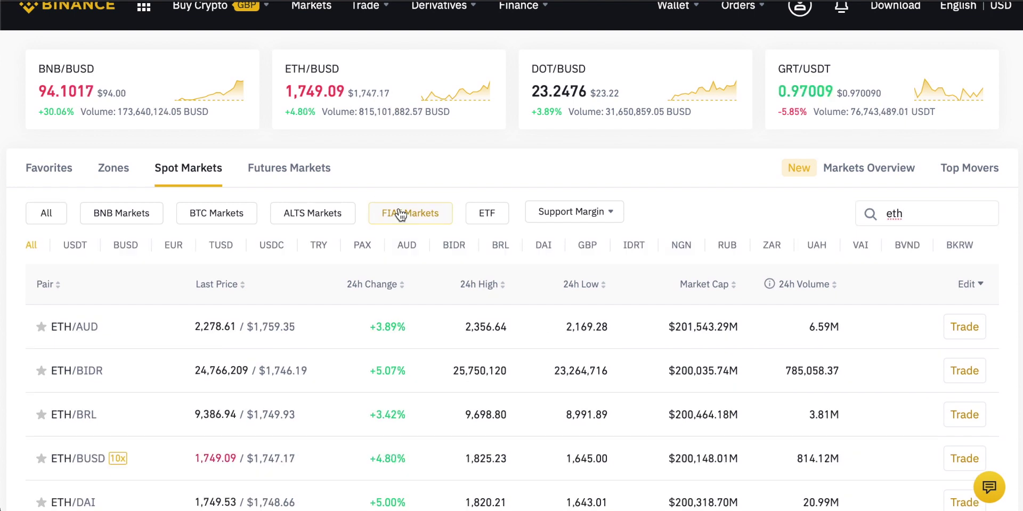
scroll(152, 336, down, 1)
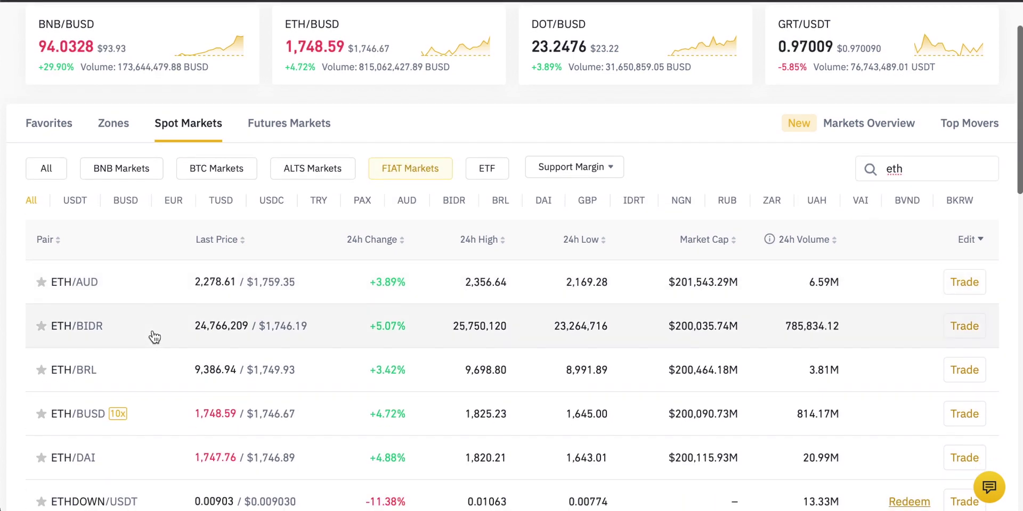
scroll(154, 336, down, 2)
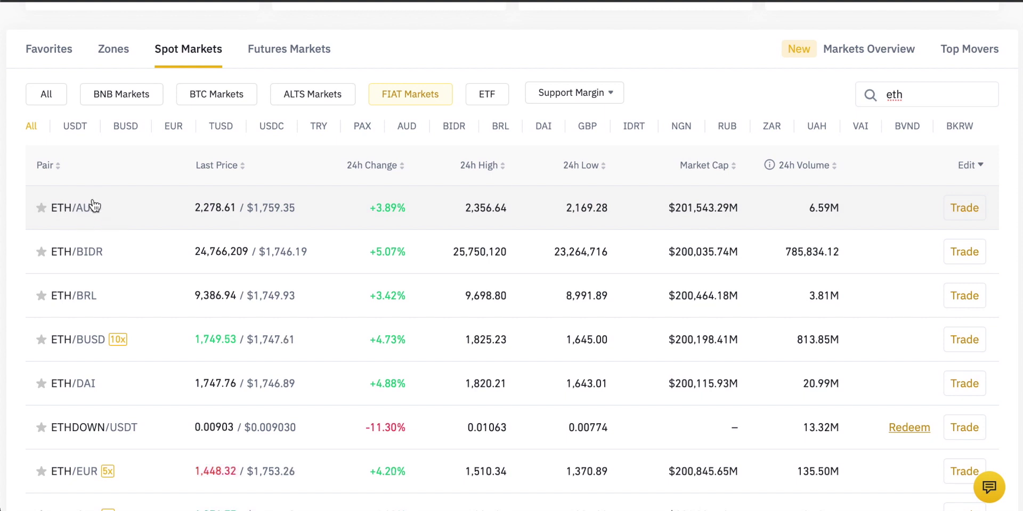
scroll(95, 207, down, 4)
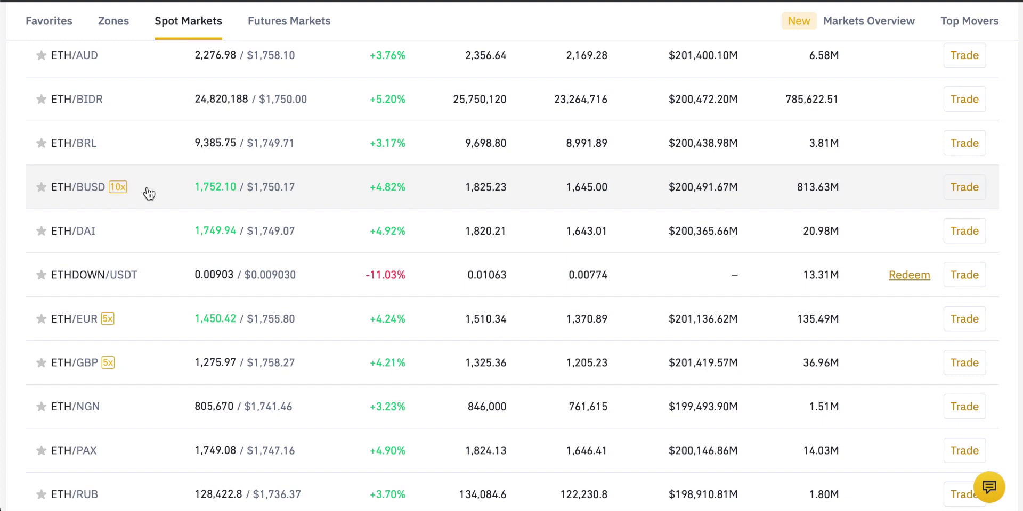
scroll(148, 193, down, 6)
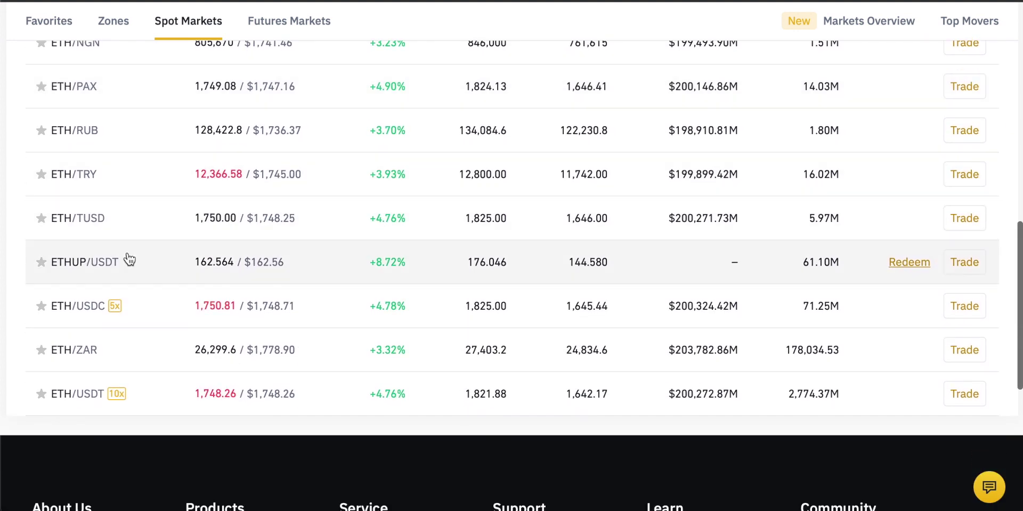
scroll(75, 337, up, 10)
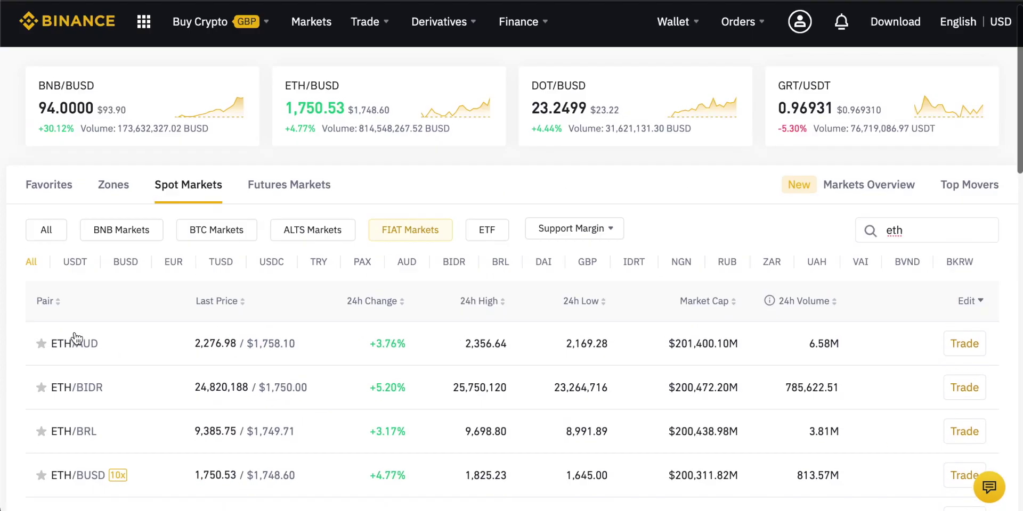
scroll(145, 302, down, 3)
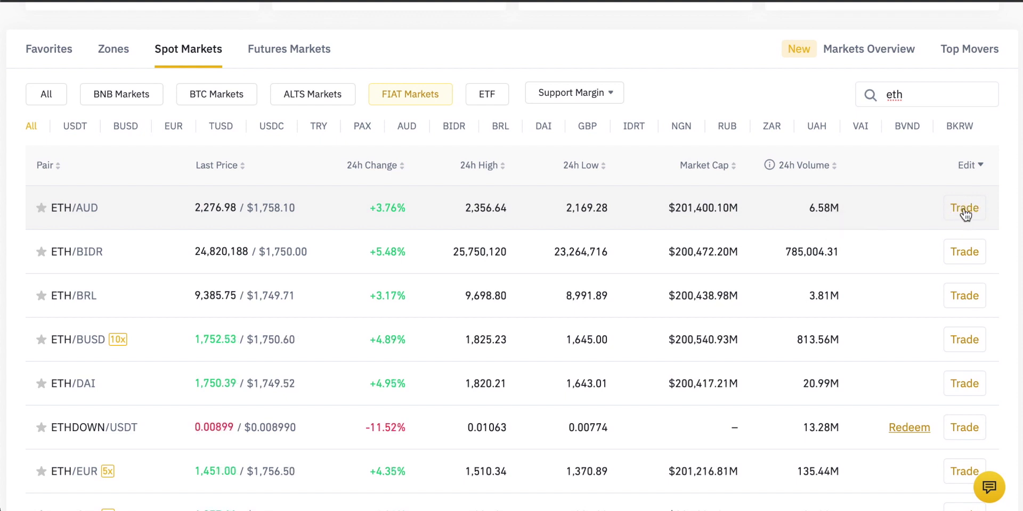
scroll(727, 210, up, 3)
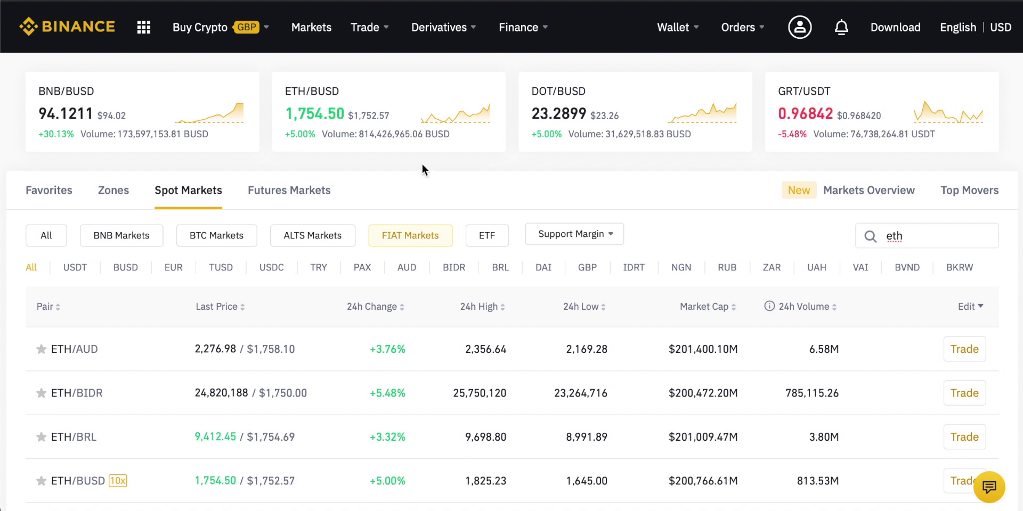
- Open the credit/debit card purchase page and select ETH (Ethereum) as the coin to buy
mouse_move(226, 28)
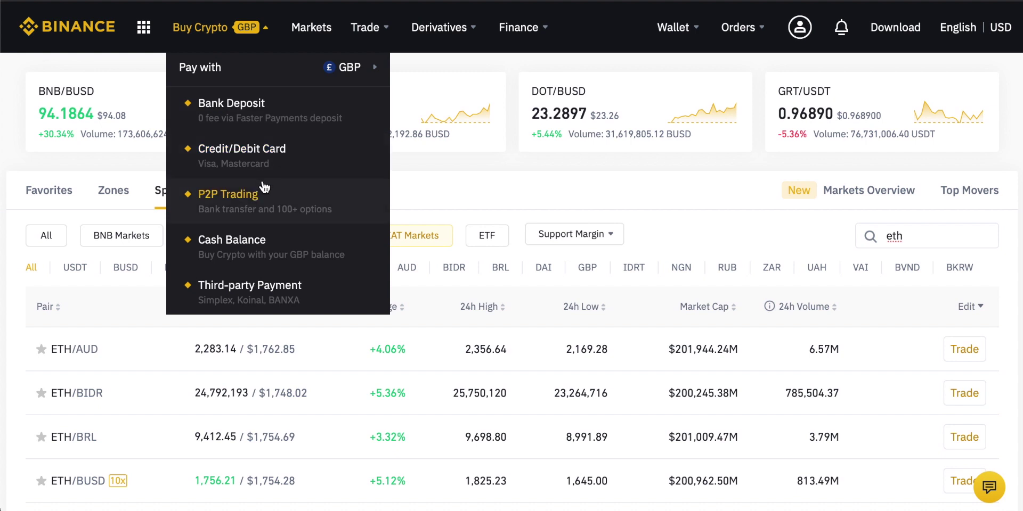
click(241, 153)
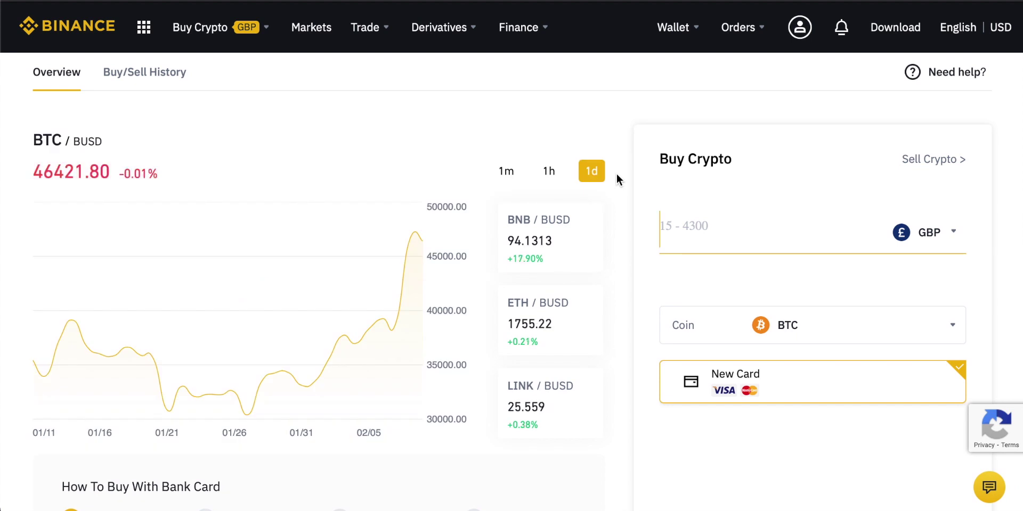
scroll(625, 172, up, 1)
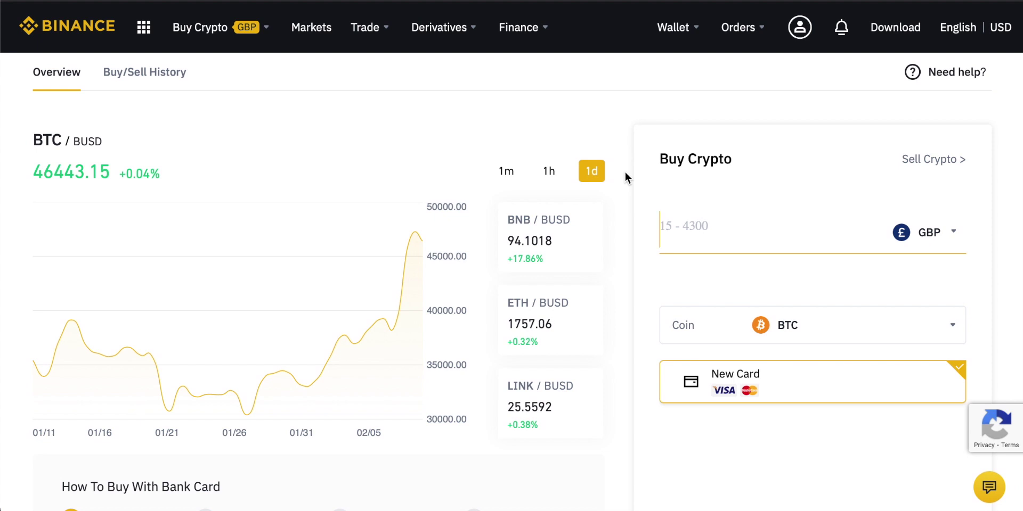
click(890, 329)
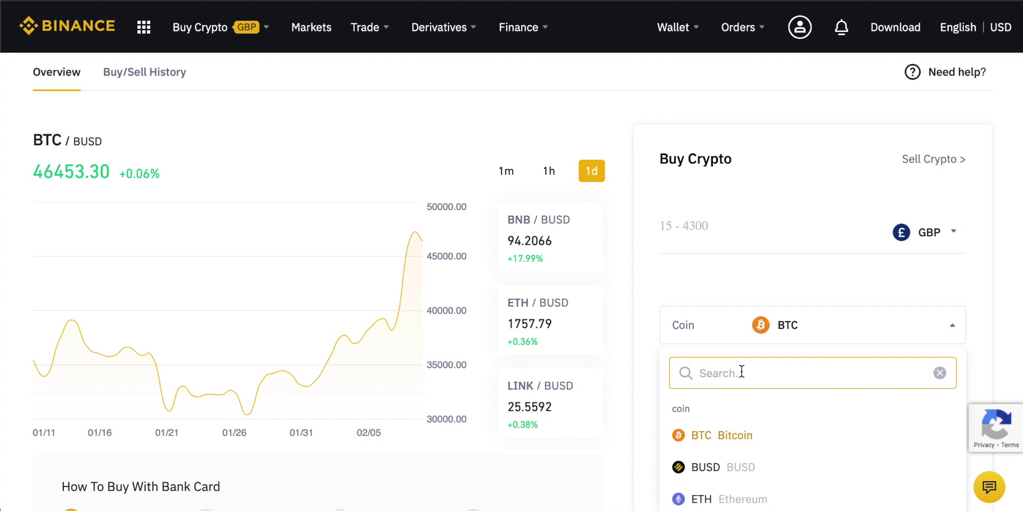
text(e)
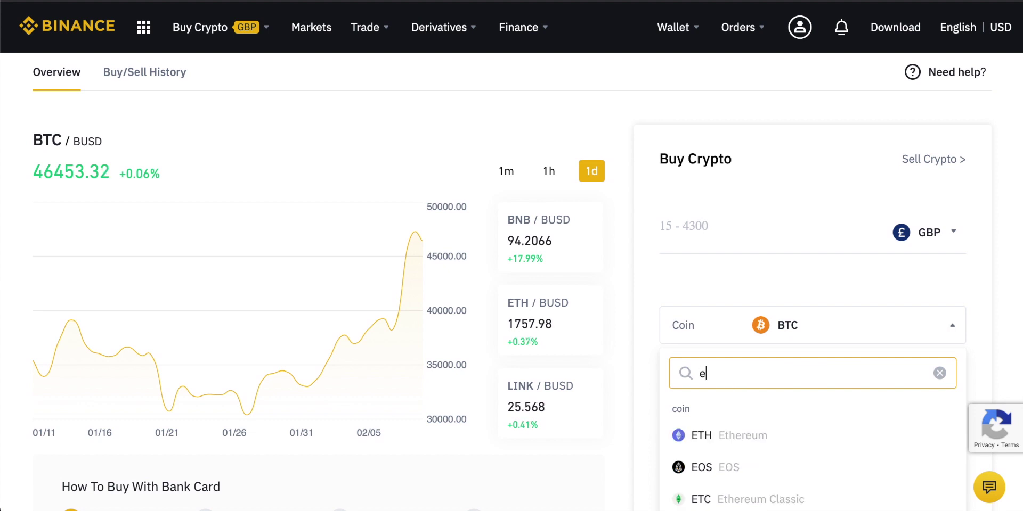
text(th)
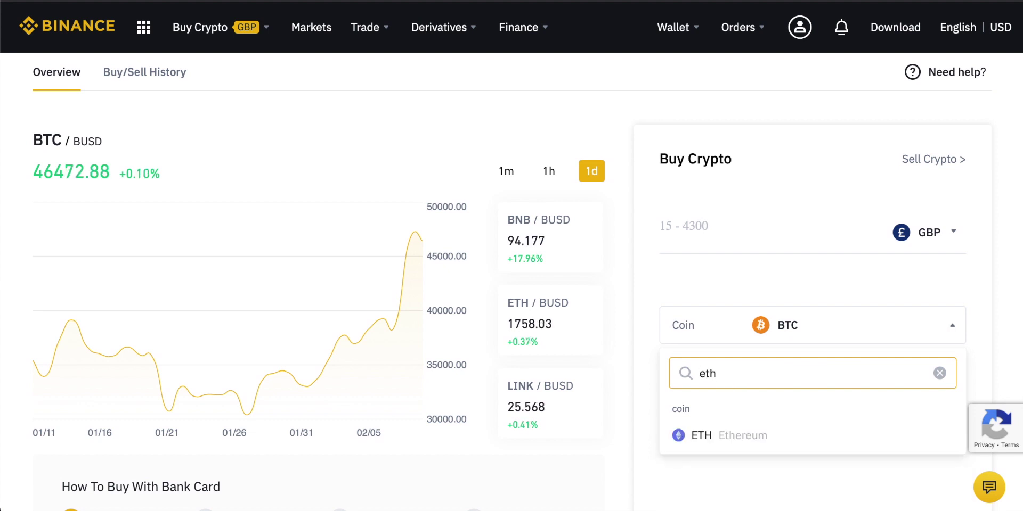
click(714, 436)
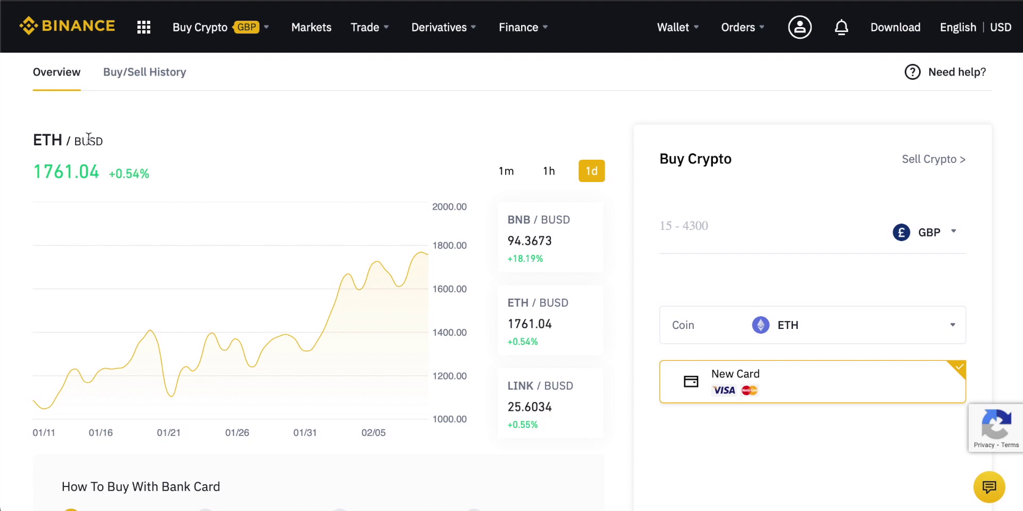
- Review the ETH/BUSD price and the instructions for buying with a bank card
drag(101, 171, 40, 171)
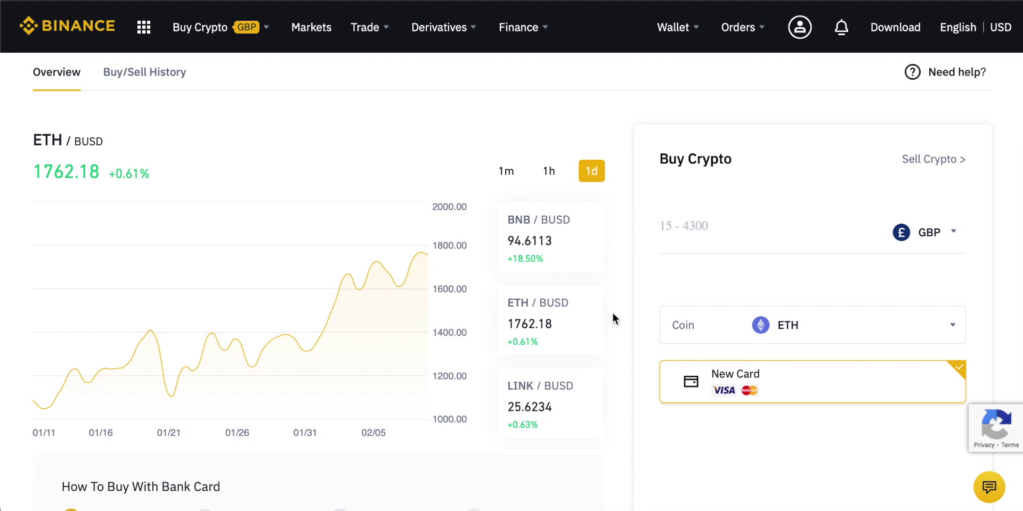
scroll(612, 312, down, 2)
scroll(612, 318, down, 3)
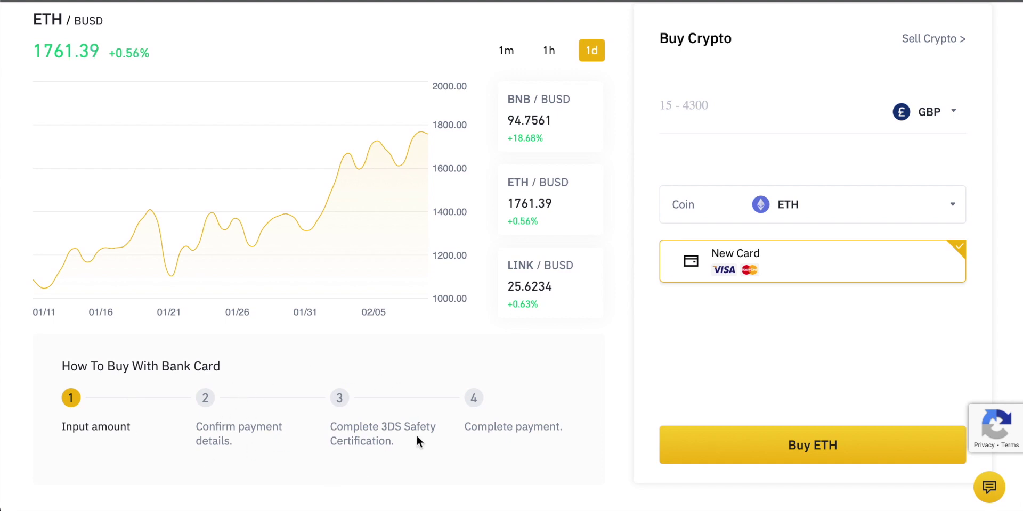
- Set the ETH purchase amount to 100 GBP
scroll(643, 380, up, 2)
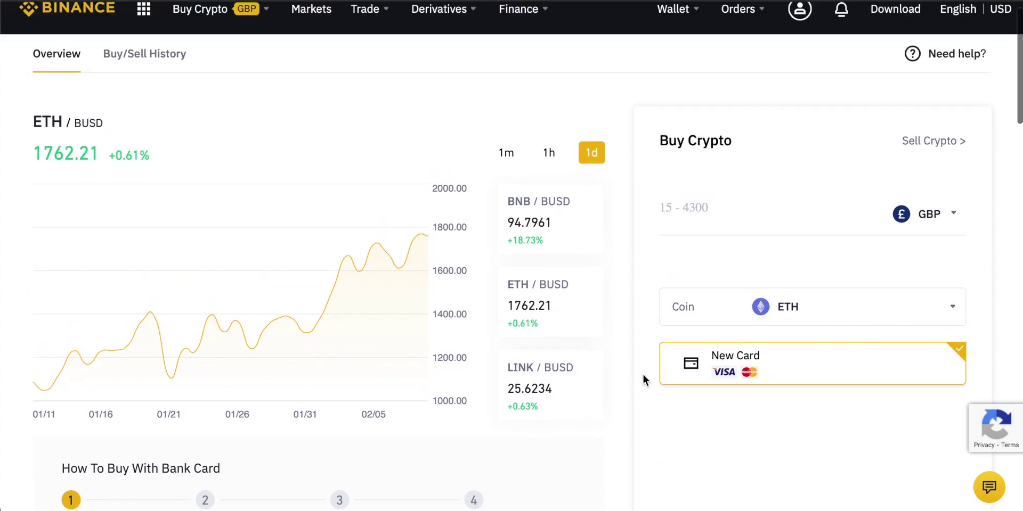
click(718, 227)
text(100)
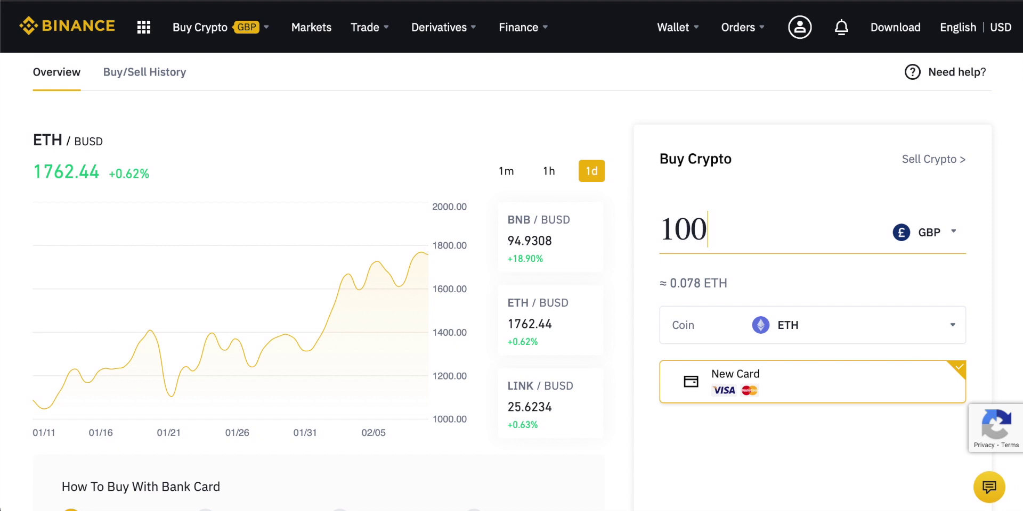
- Search the payment currency list for "usd" and "aud", and close the list
click(954, 240)
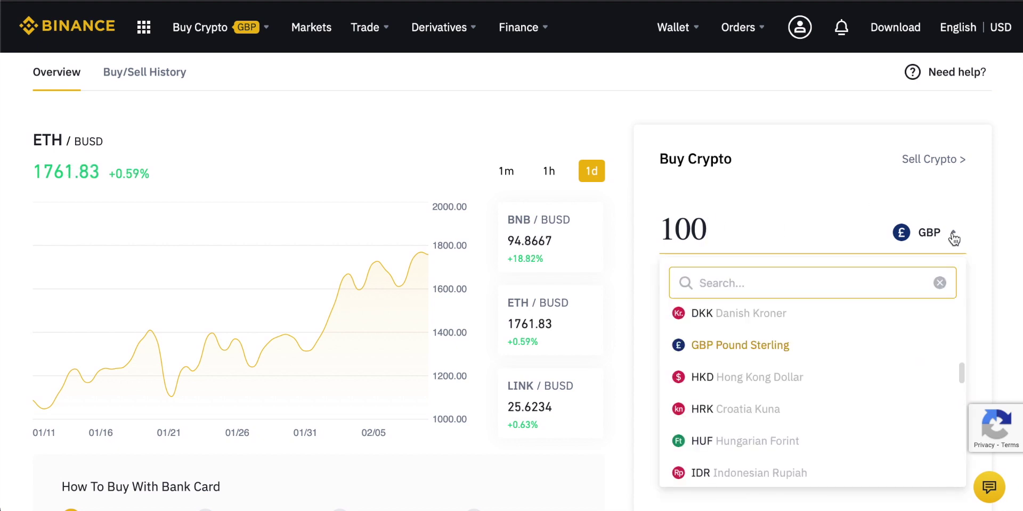
text(usd)
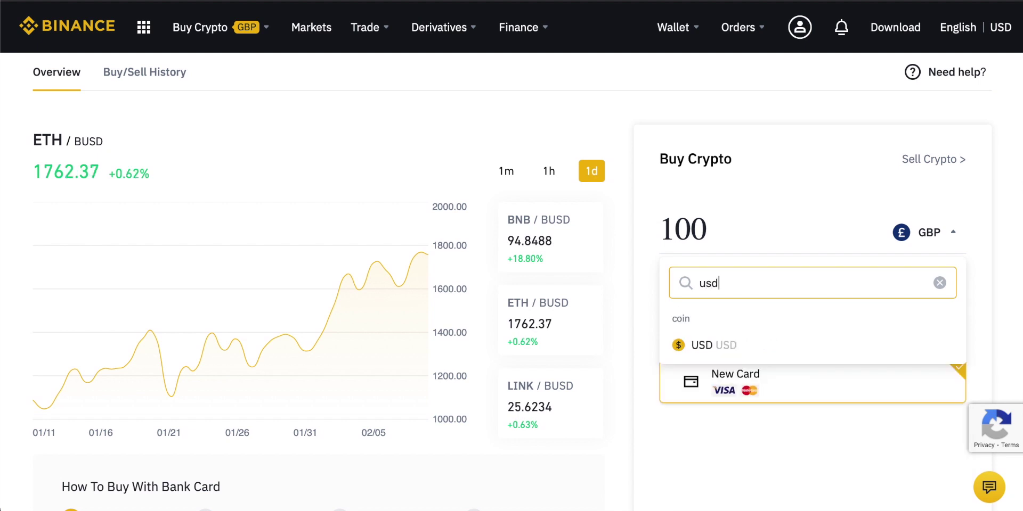
key(BackSpace)
key(BackSpace)
key(BackSpace)
text(aud)
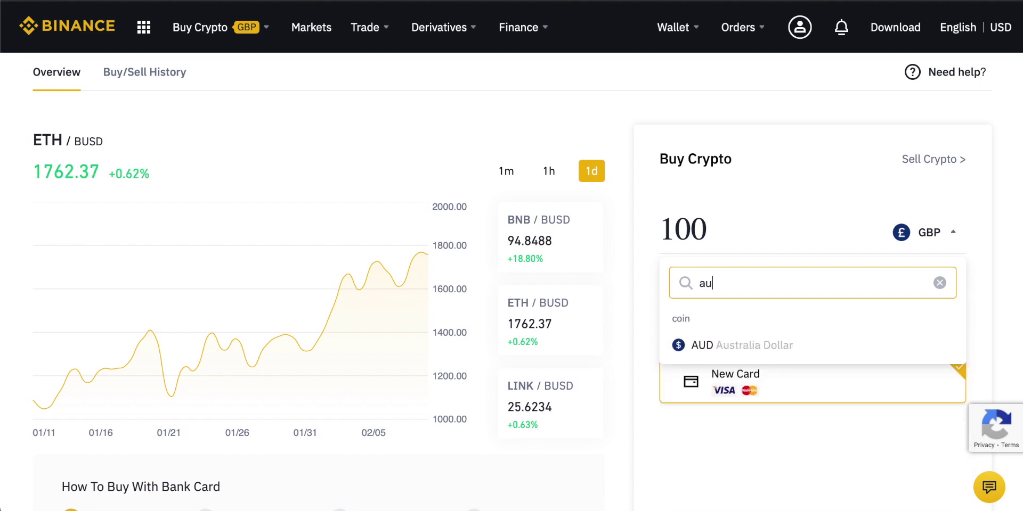
key(BackSpace)
key(BackSpace)
key(BackSpace)
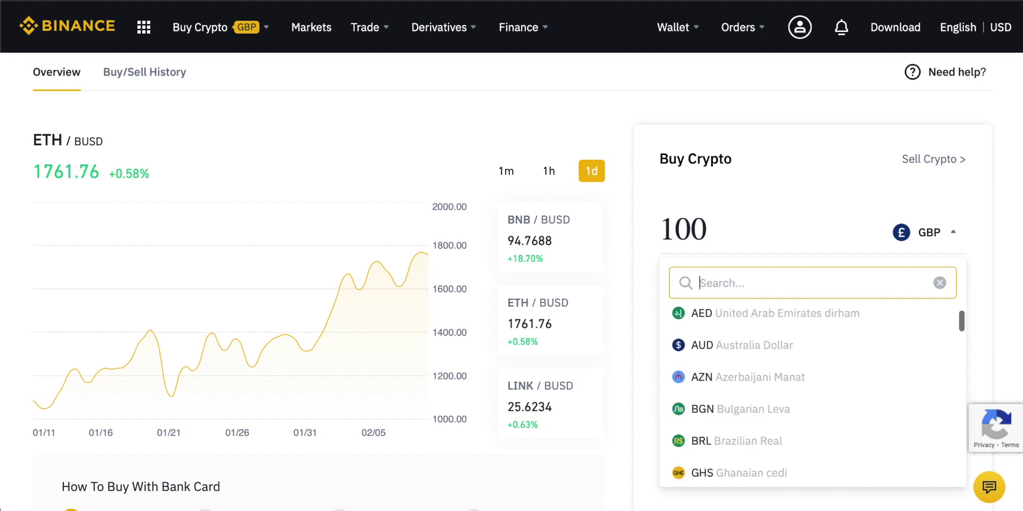
click(791, 186)
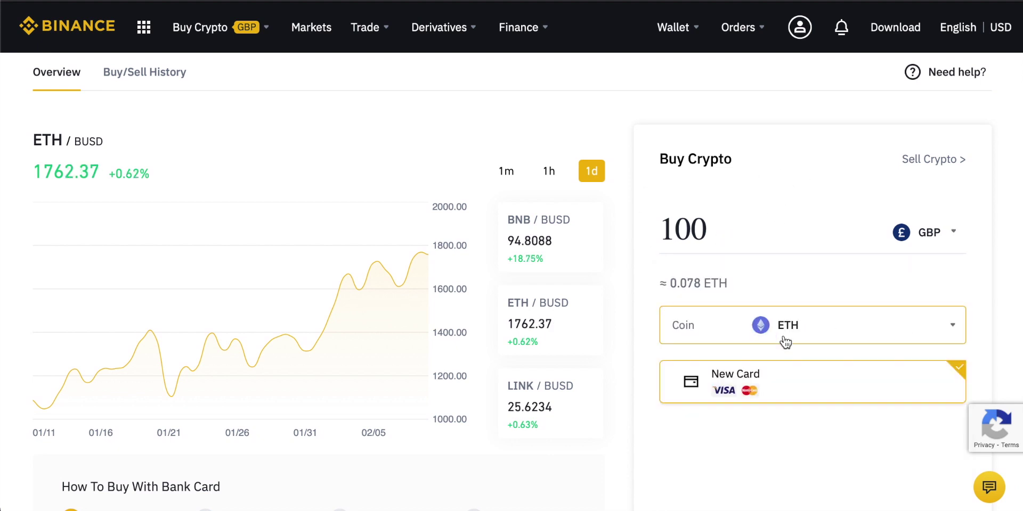
- Open the card details form for the ETH purchase, review its required card fields, and close it without entering anything
scroll(810, 319, down, 2)
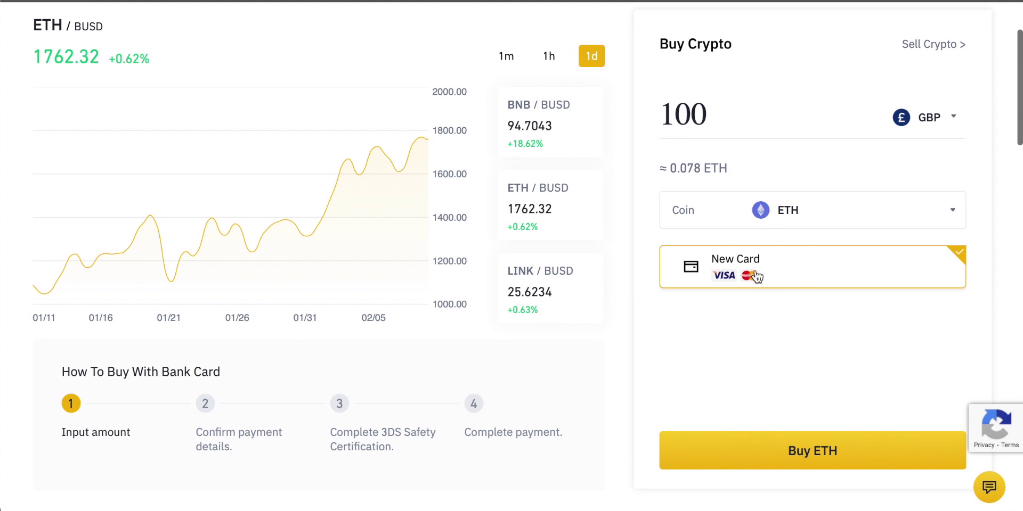
scroll(761, 273, down, 1)
scroll(764, 273, down, 1)
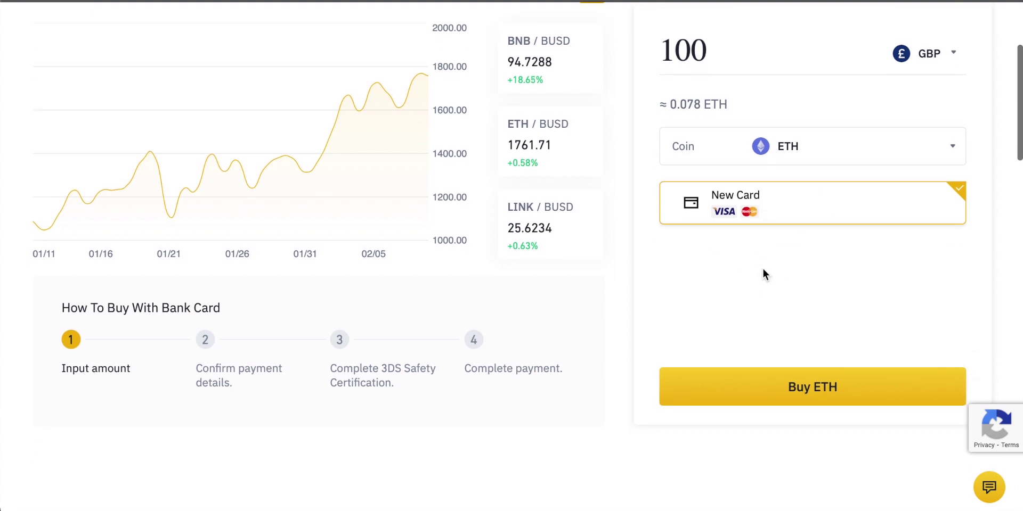
click(788, 389)
click(600, 271)
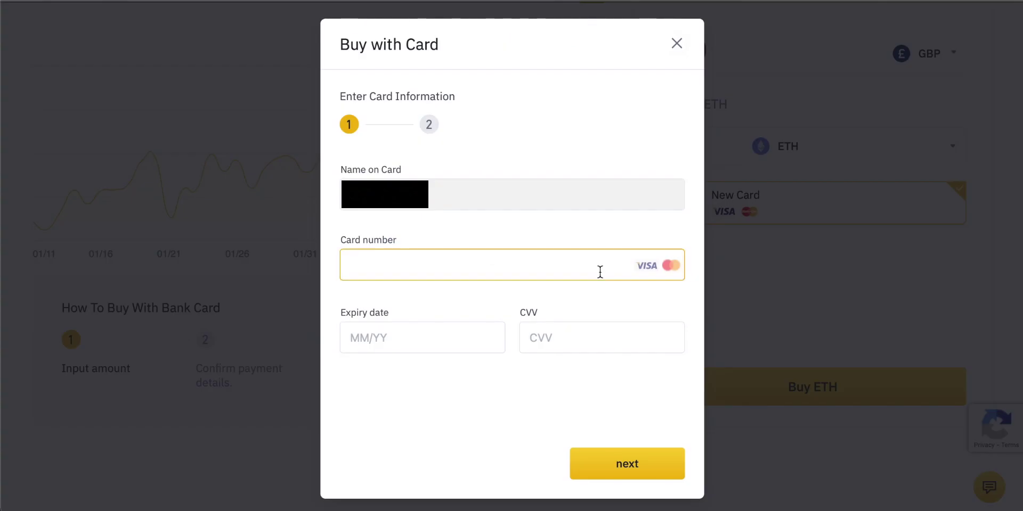
click(527, 206)
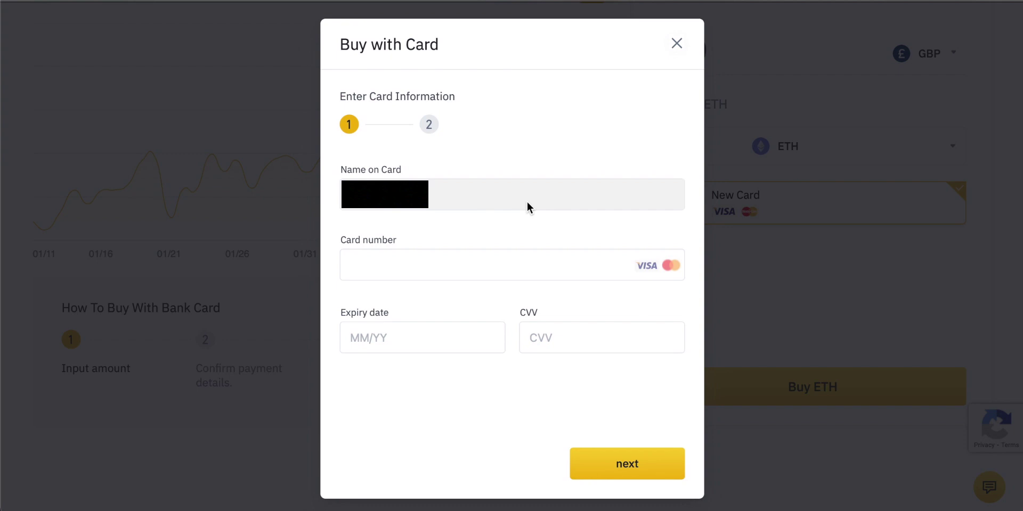
click(677, 44)
- Open the bank deposit page for paying in GBP
scroll(648, 228, up, 1)
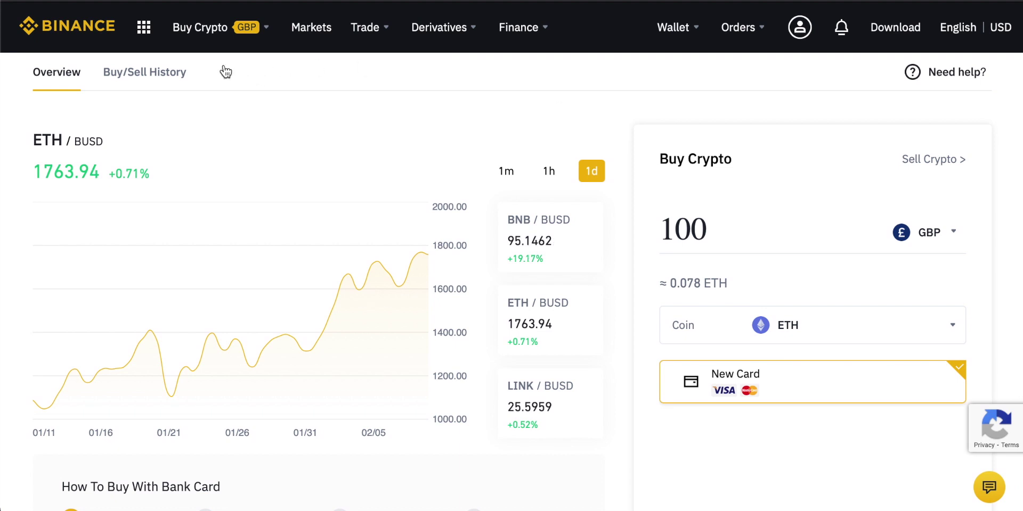
mouse_move(206, 32)
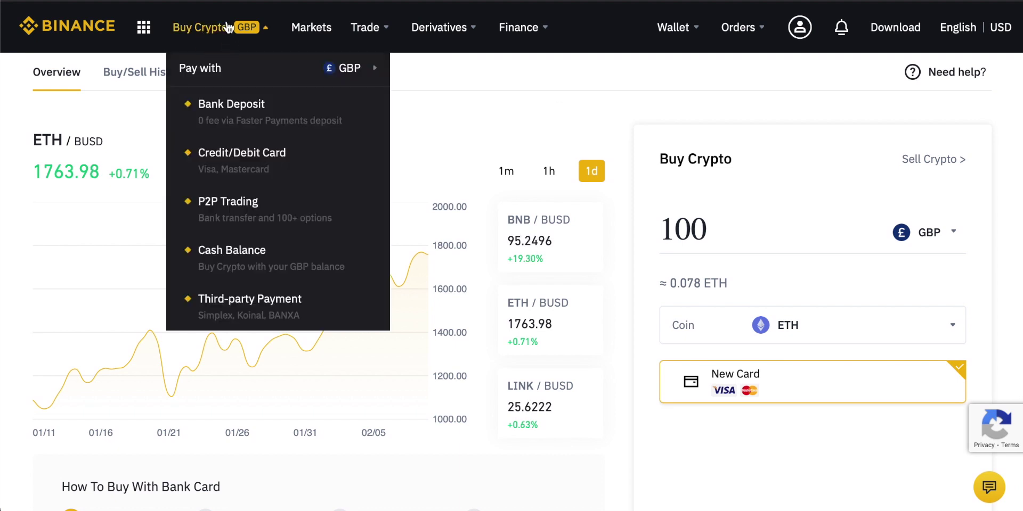
click(238, 110)
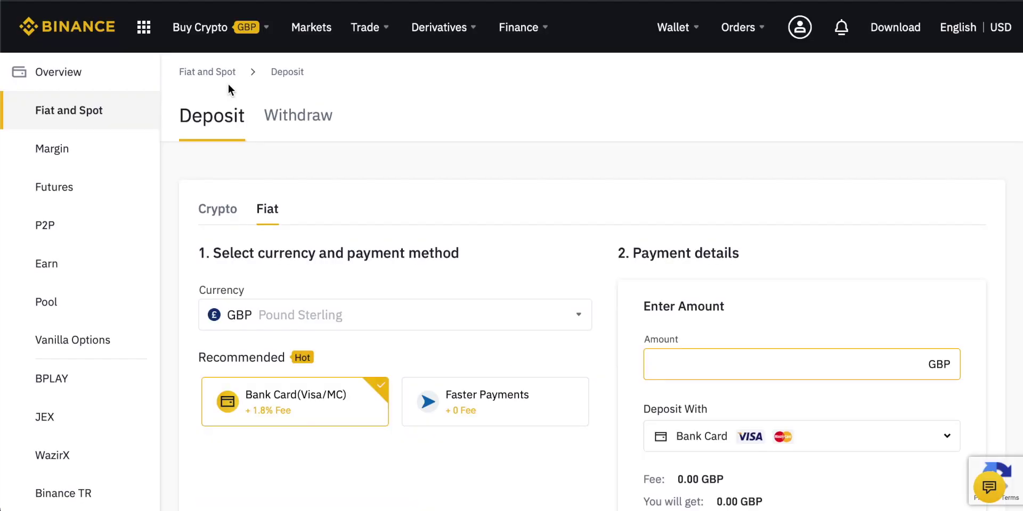
- Search the deposit currencies for "usd" and set the fiat deposit currency to USD
scroll(603, 215, down, 2)
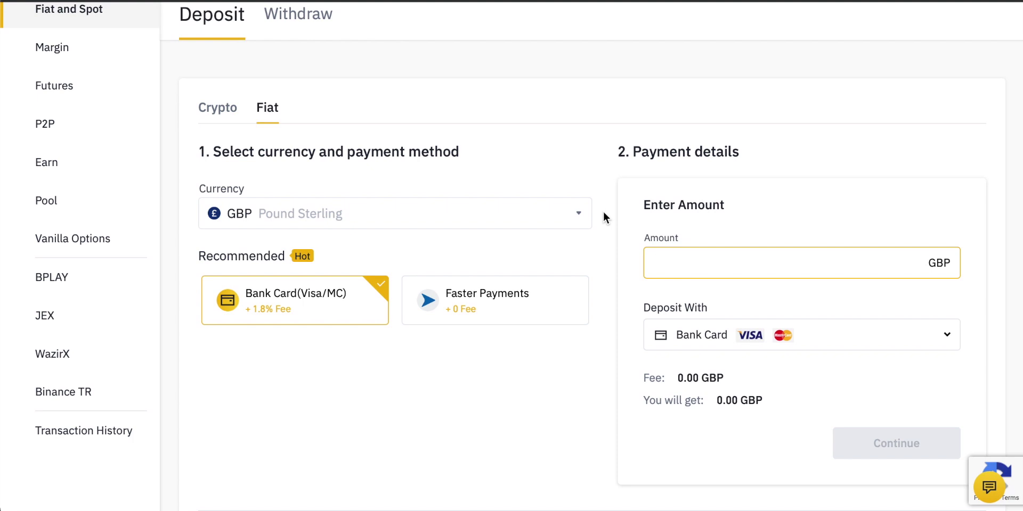
scroll(573, 174, down, 1)
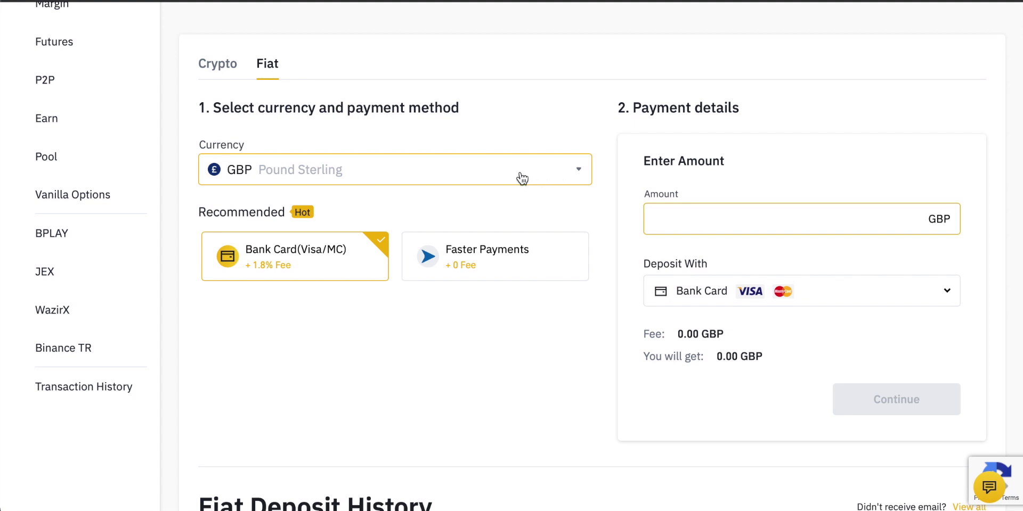
click(486, 175)
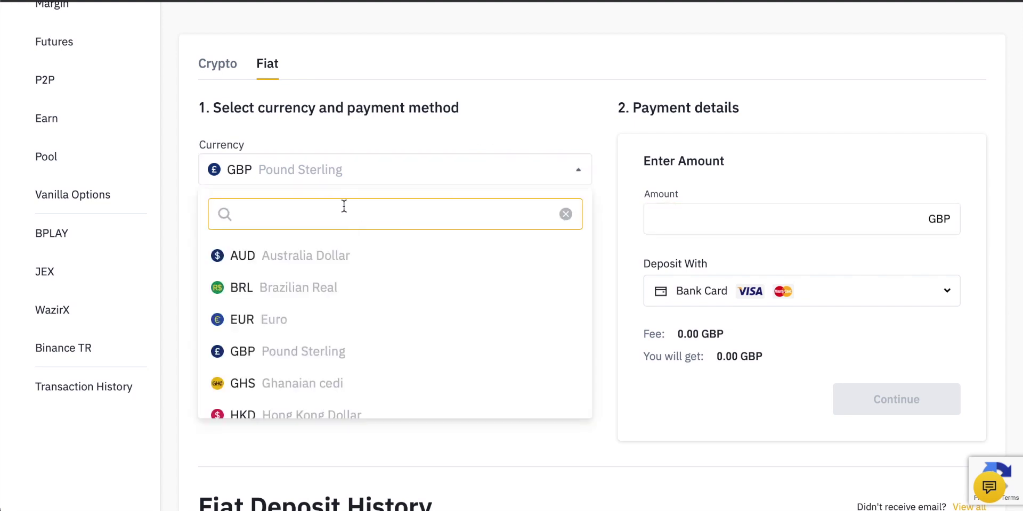
text(usd)
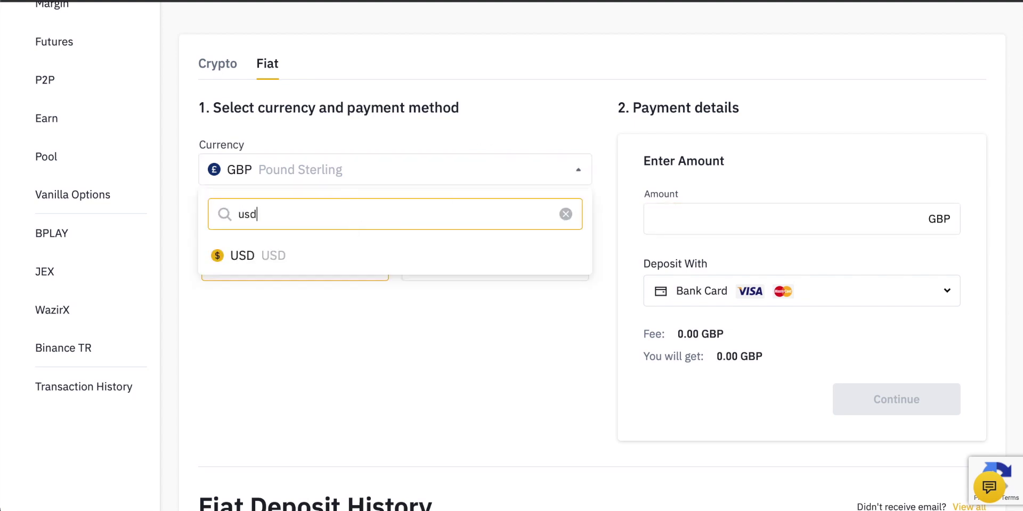
click(278, 258)
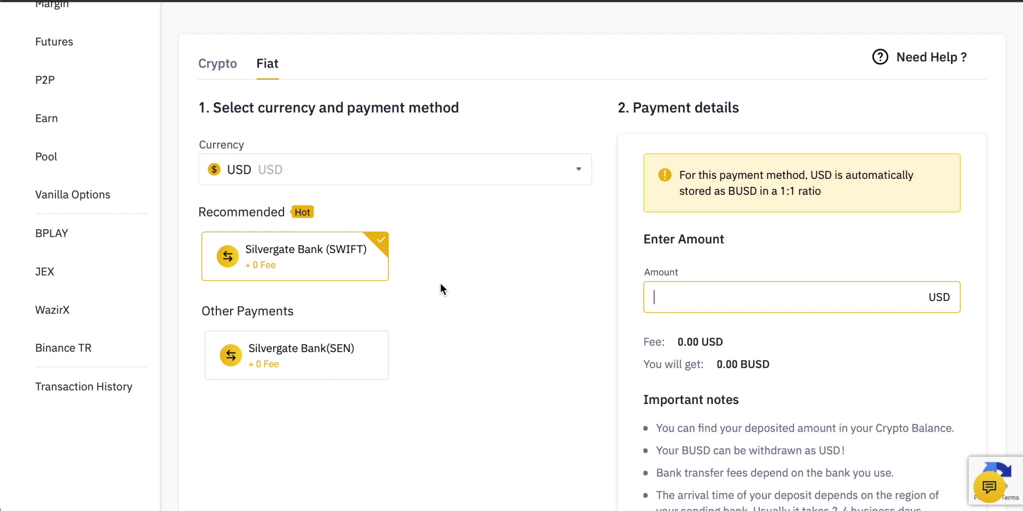
- Examine the payment details notice about how USD deposits are stored with the Silvergate Bank (SWIFT) method
drag(823, 193, 683, 181)
click(826, 175)
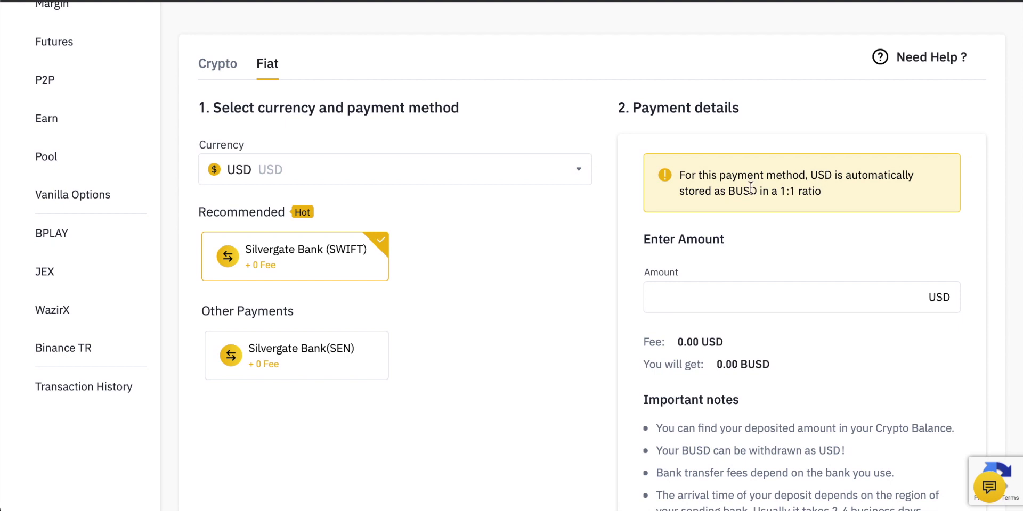
drag(728, 191, 810, 187)
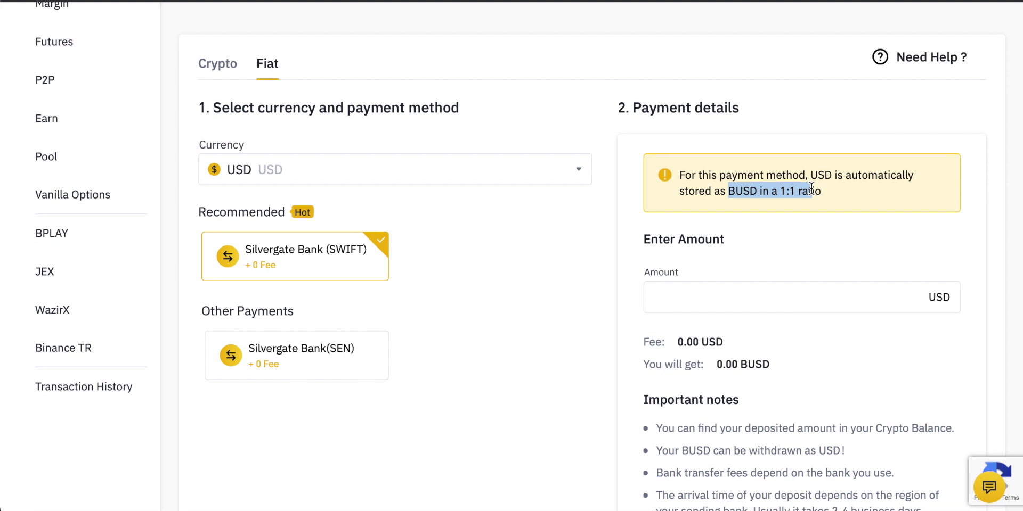
click(735, 192)
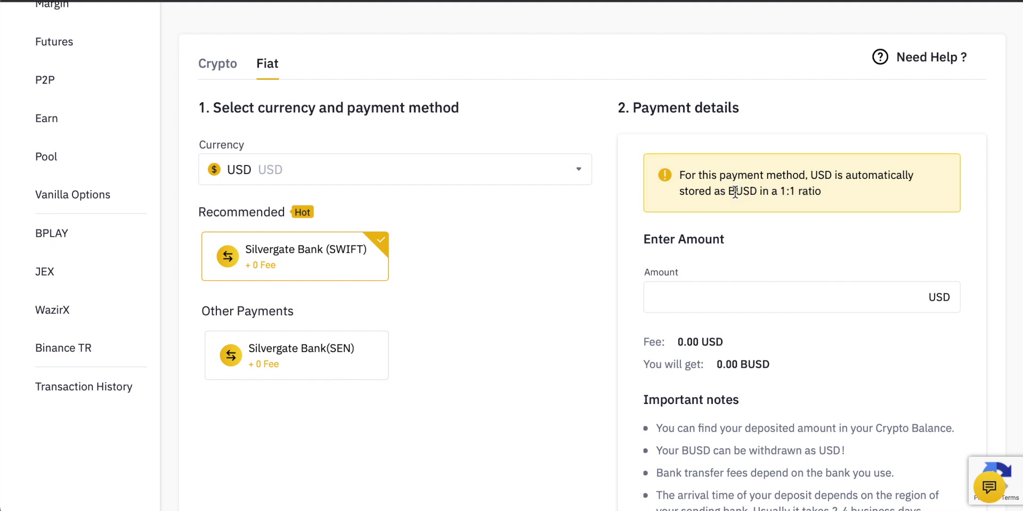
drag(755, 190, 730, 191)
scroll(743, 196, up, 1)
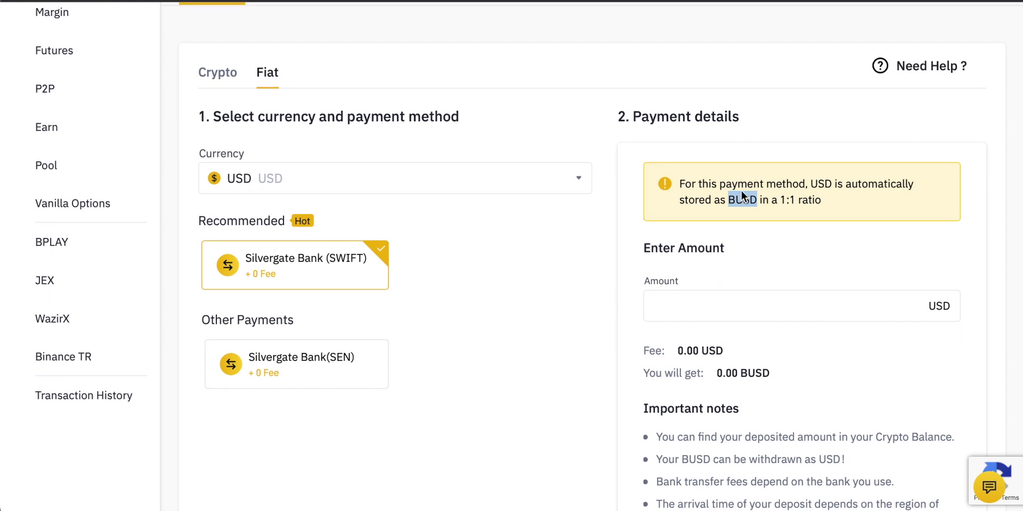
scroll(742, 193, up, 1)
drag(771, 244, 727, 239)
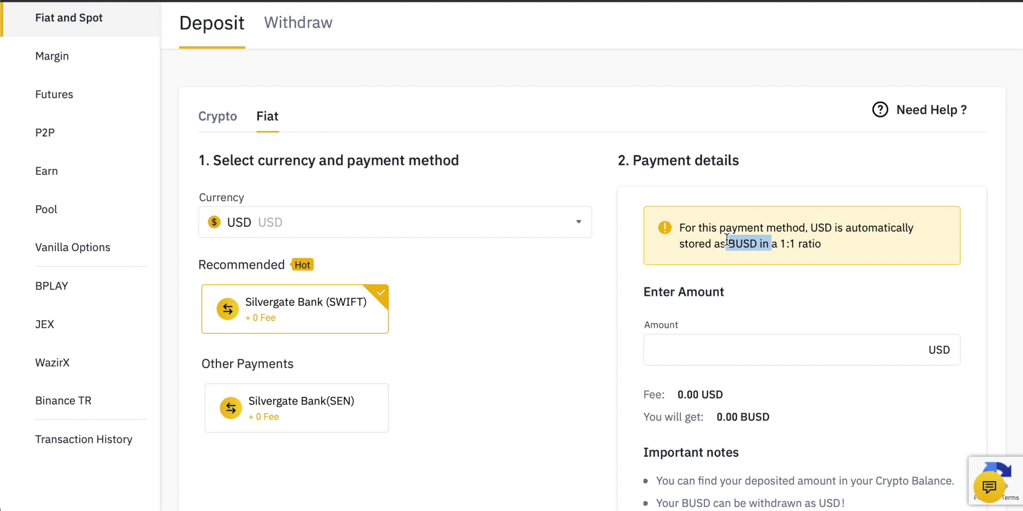
- Search the deposit currencies for "gbp" and set the fiat deposit currency to GBP (Pound Sterling)
click(505, 224)
text(gbp)
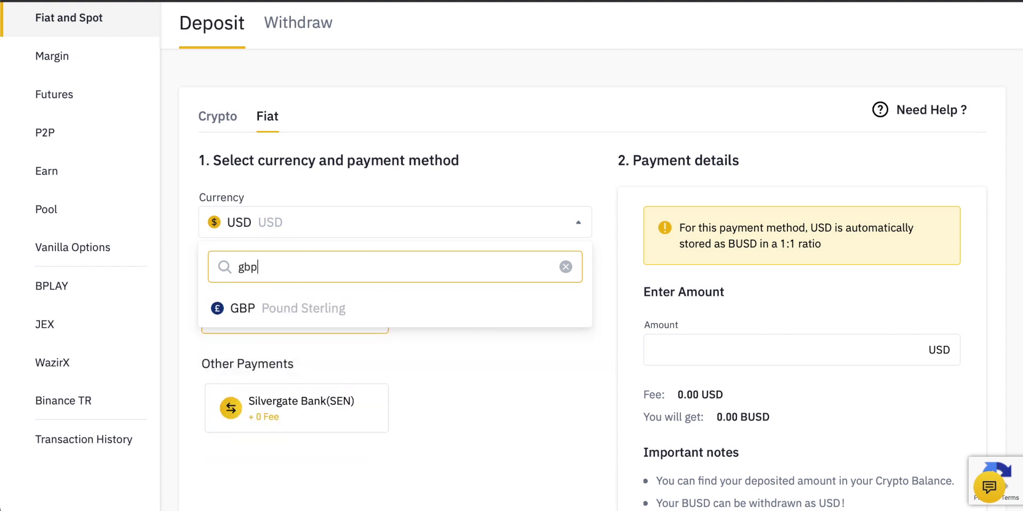
click(308, 298)
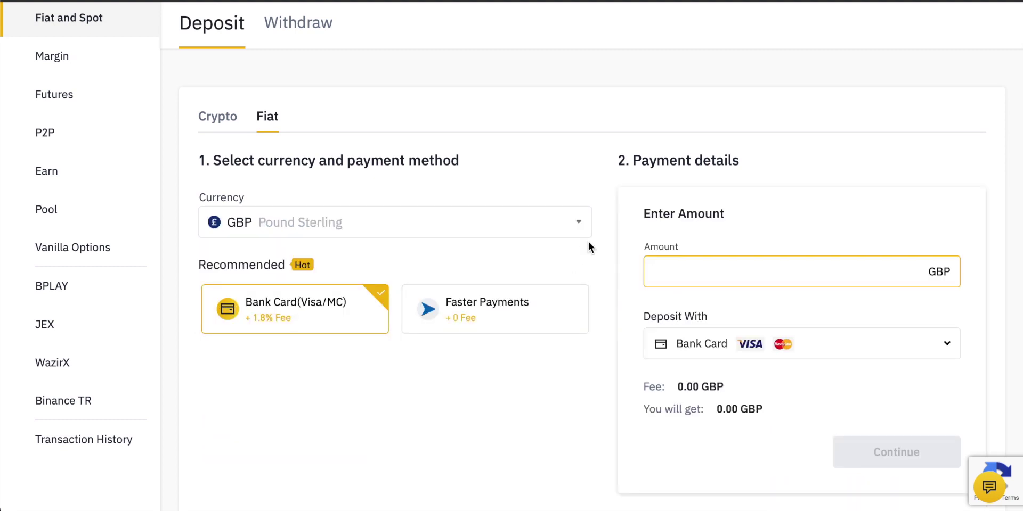
- Enter a deposit amount of 250 GBP for the Bank Card (Visa/MC) method and review the payment source
scroll(587, 245, down, 2)
scroll(589, 246, up, 1)
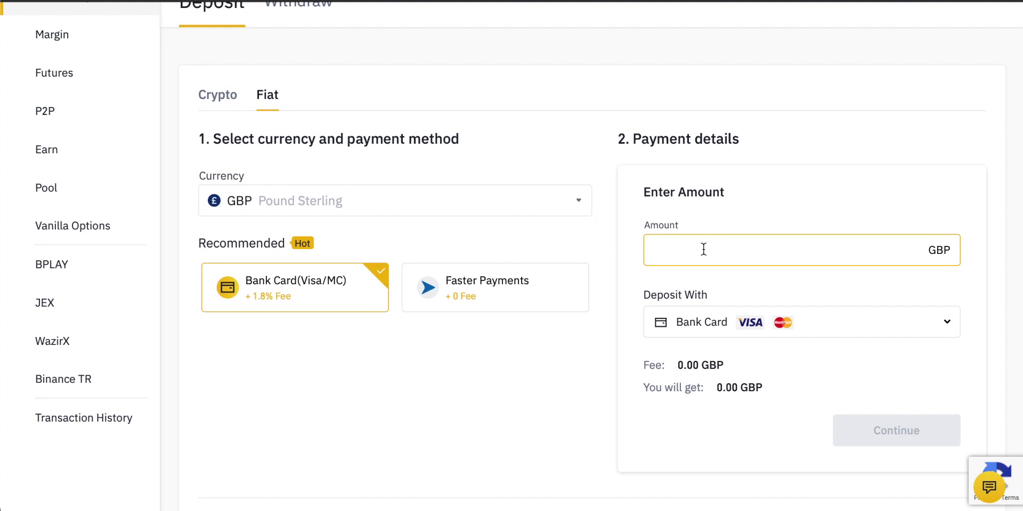
text(250)
scroll(652, 240, down, 1)
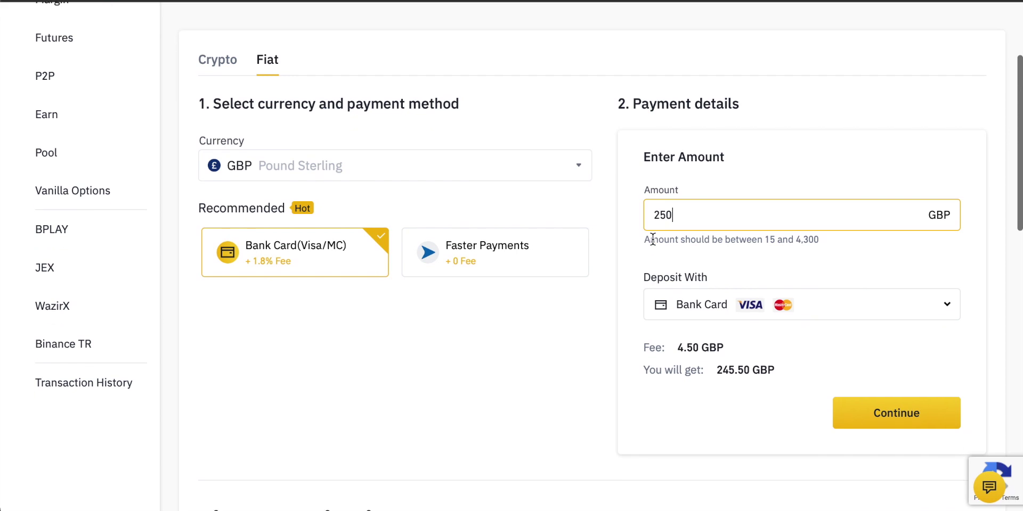
click(871, 293)
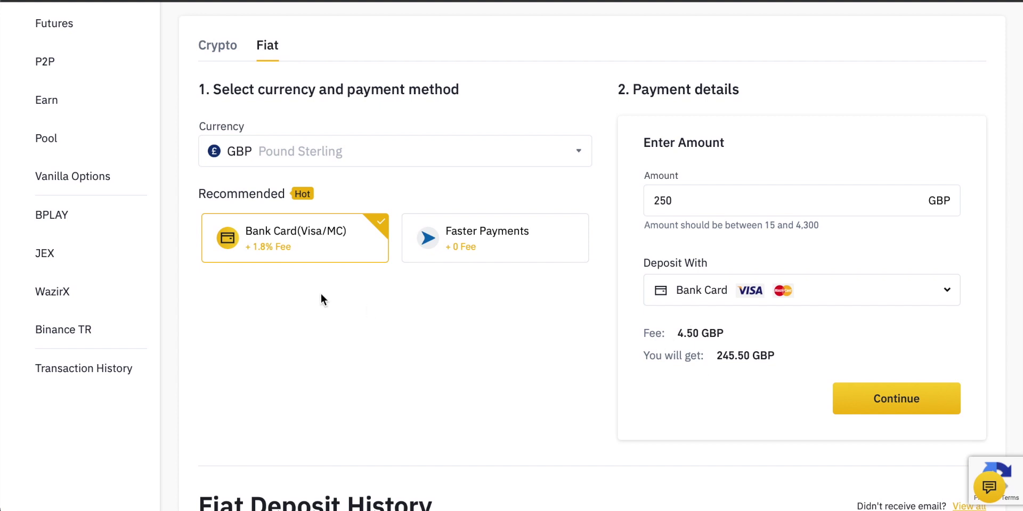
- Select Faster Payments as the deposit method and check the fee for the deposit
click(483, 238)
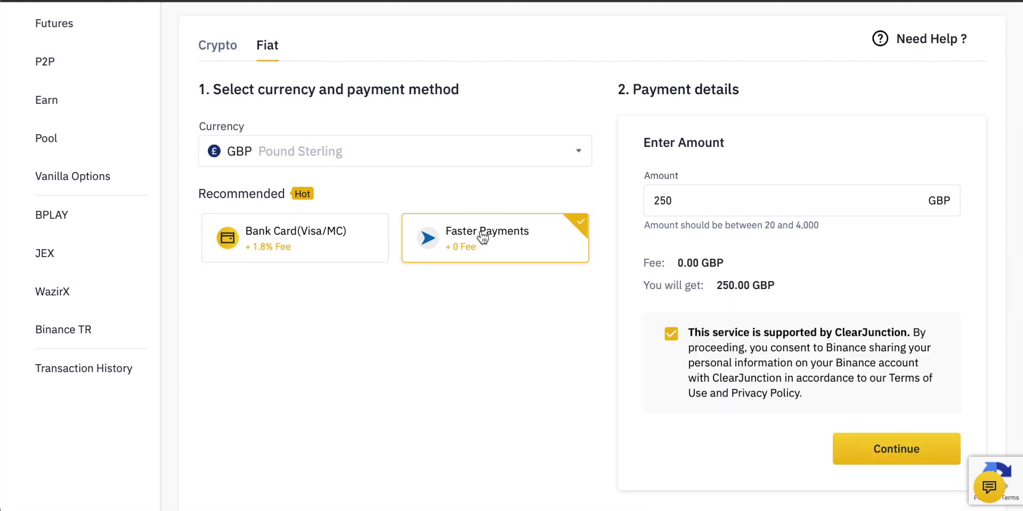
drag(726, 262, 652, 260)
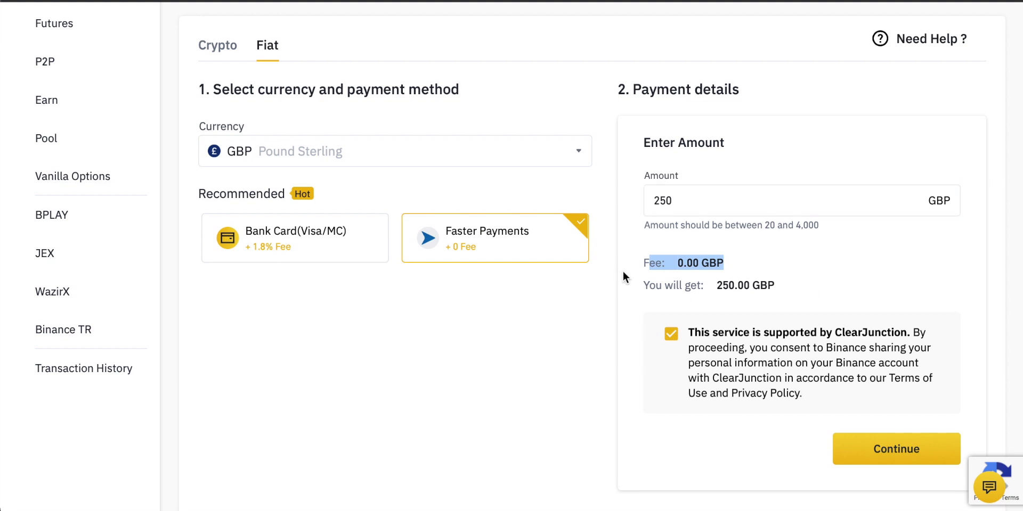
scroll(608, 266, up, 1)
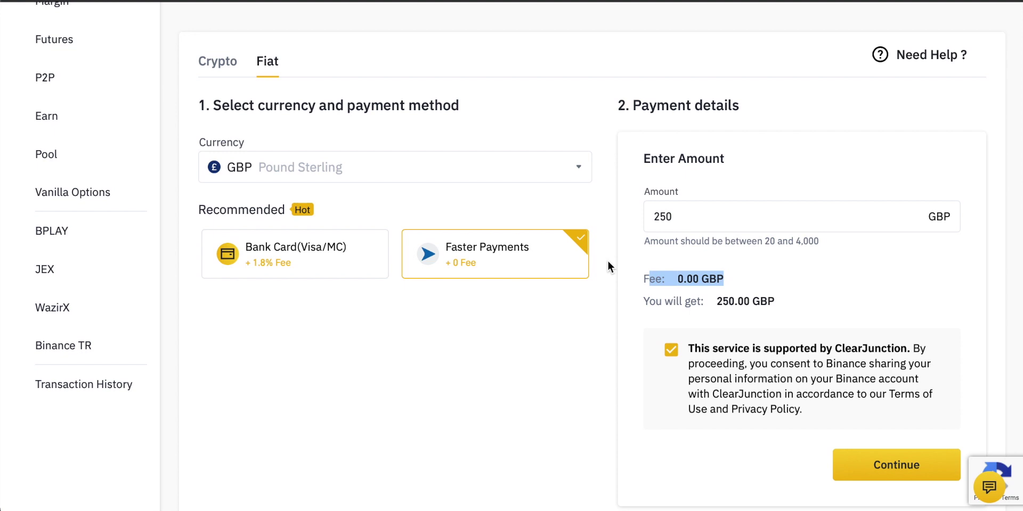
click(608, 261)
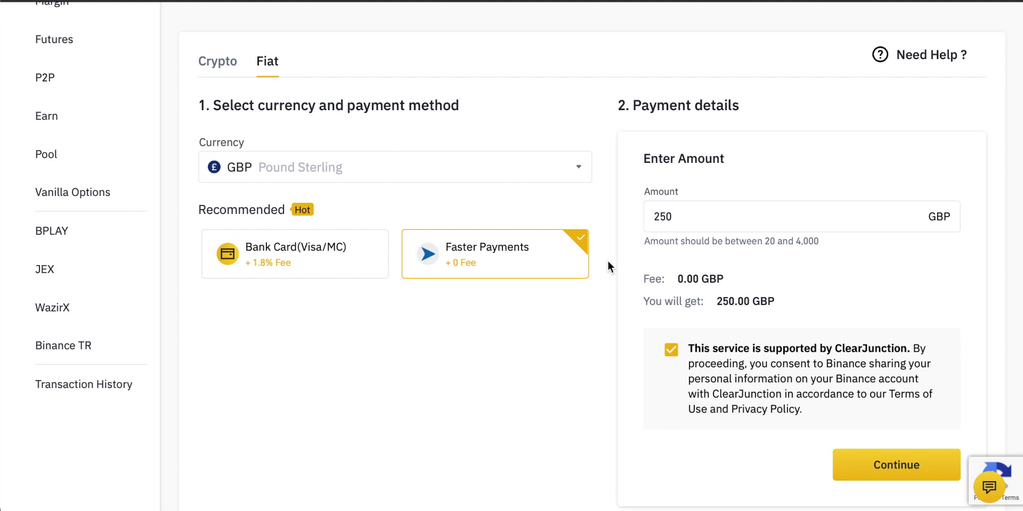
- Look over the crypto purchase options and open the Convert trading page
scroll(610, 260, up, 1)
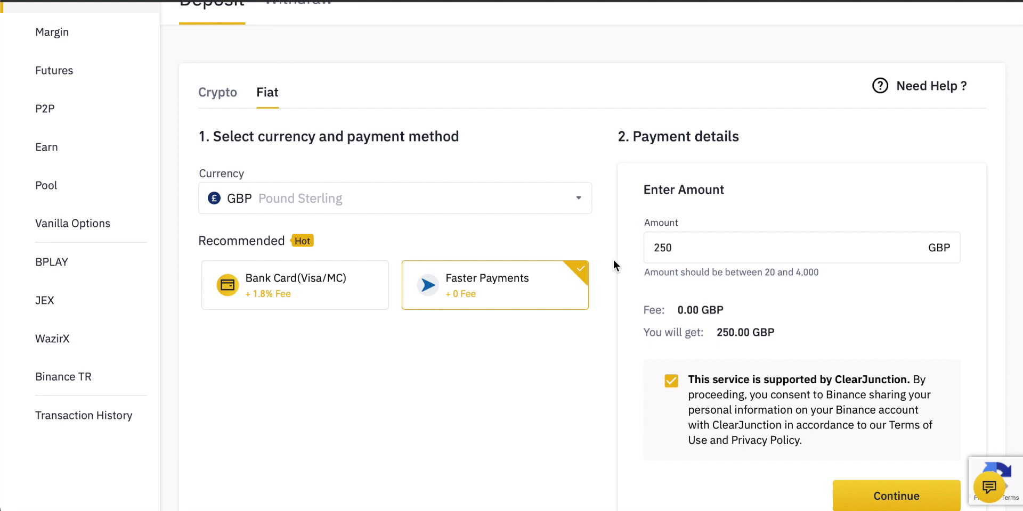
scroll(613, 265, up, 2)
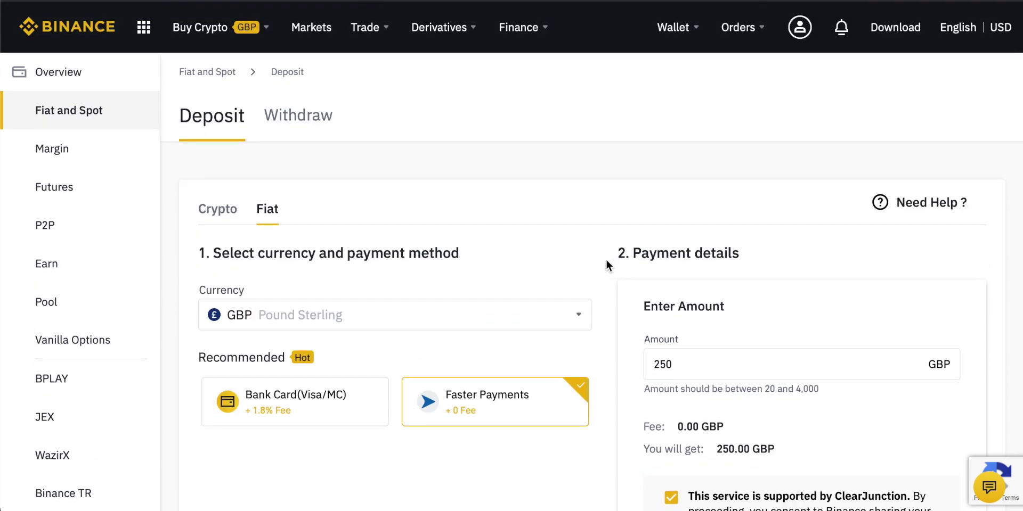
mouse_move(229, 29)
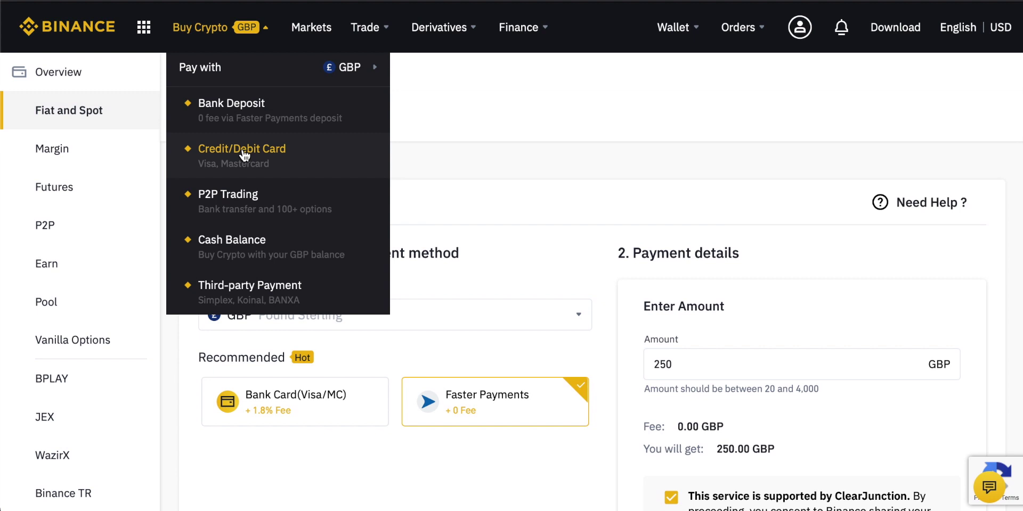
mouse_move(379, 31)
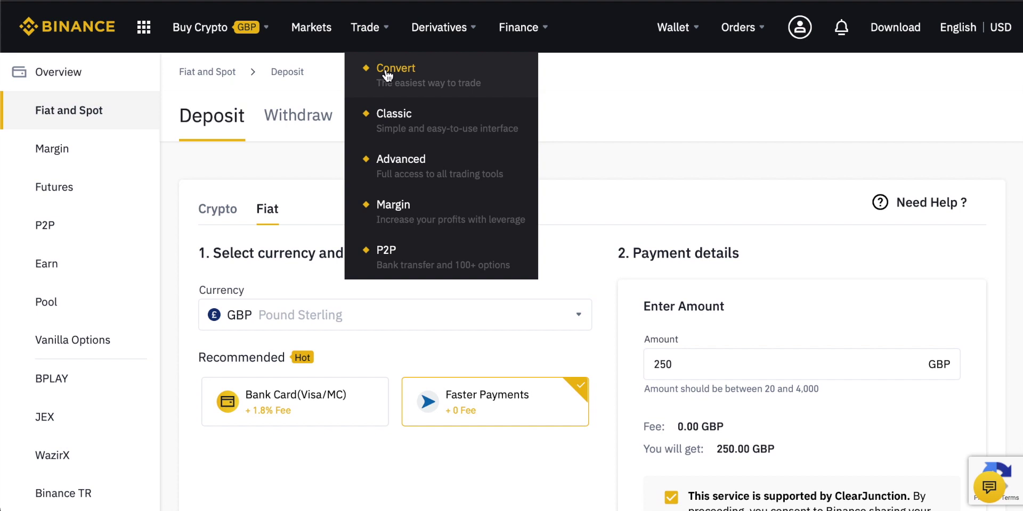
click(402, 74)
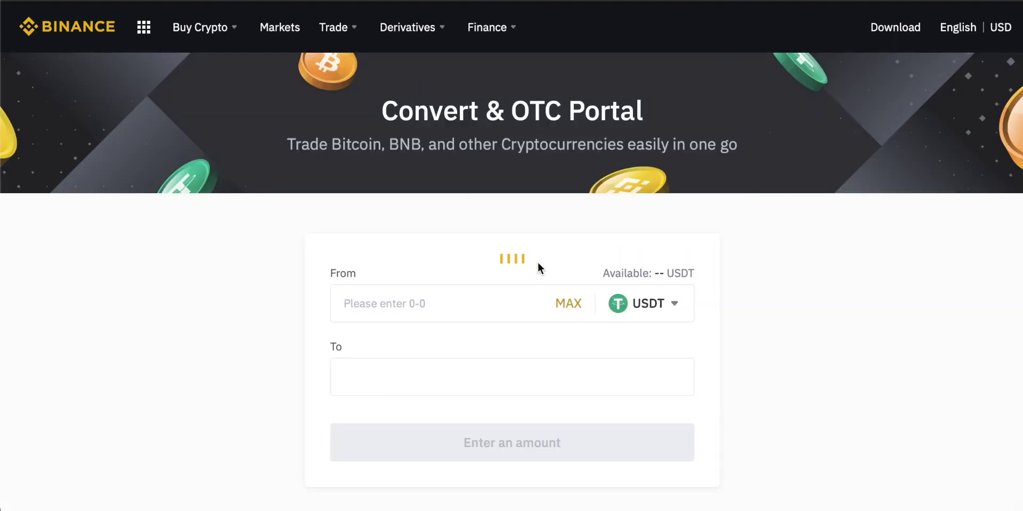
- Choose ETH as the coin to receive in the conversion and activate the source amount for entry
scroll(288, 267, down, 1)
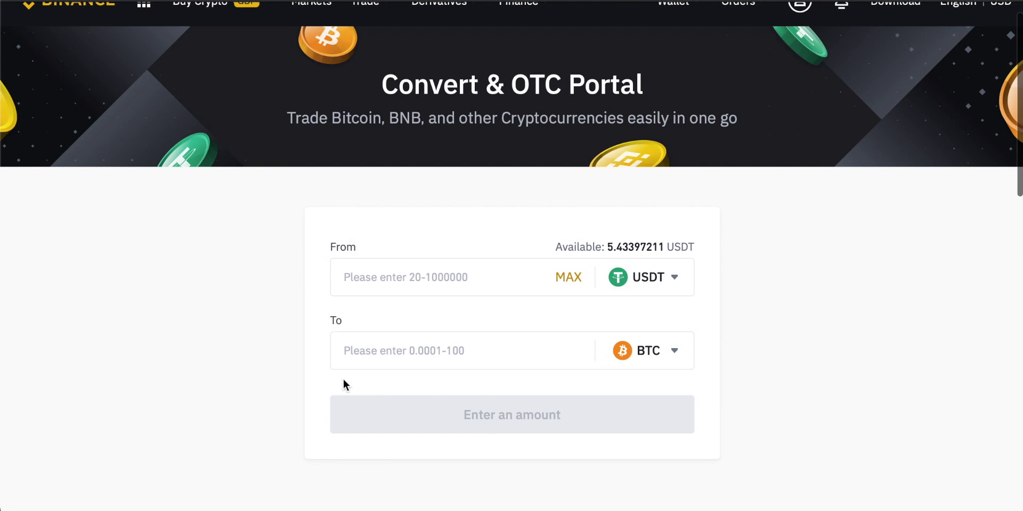
click(670, 349)
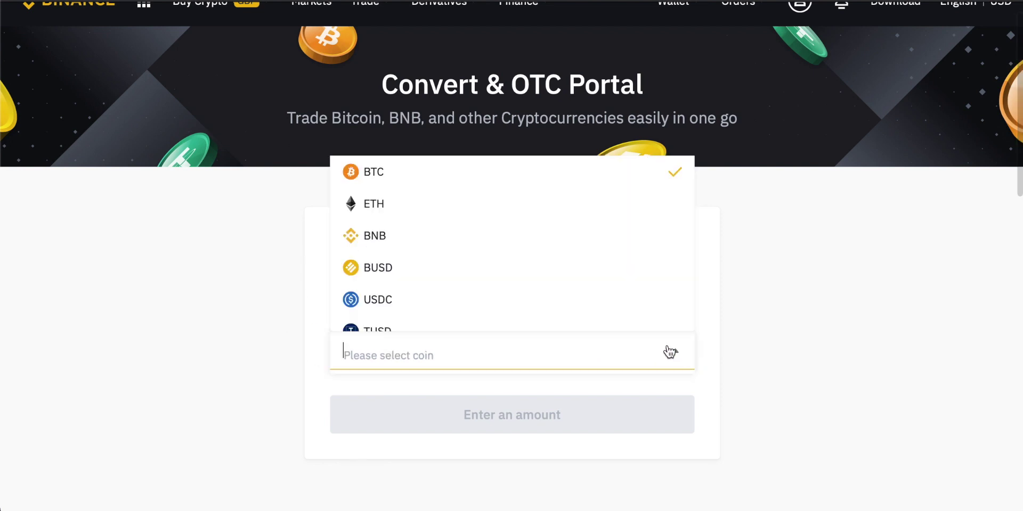
click(380, 205)
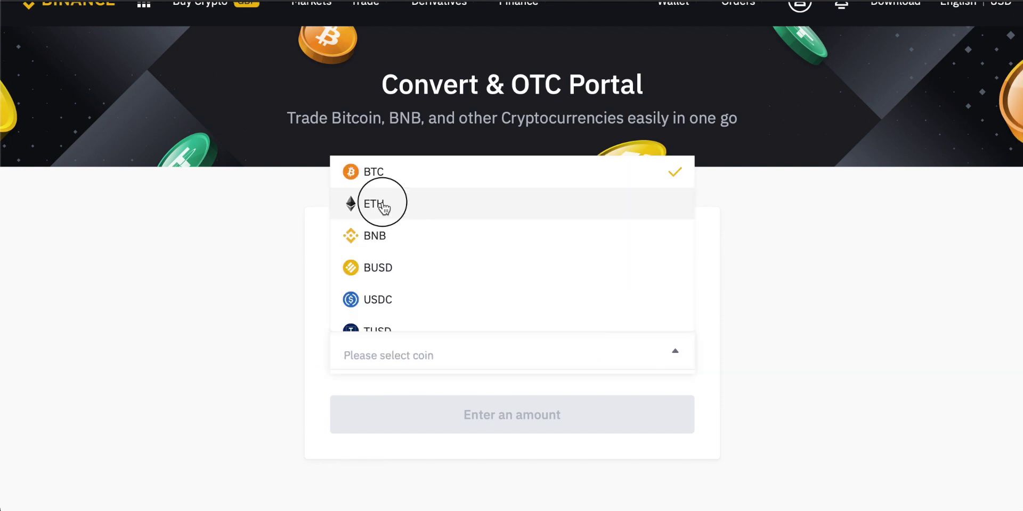
click(394, 269)
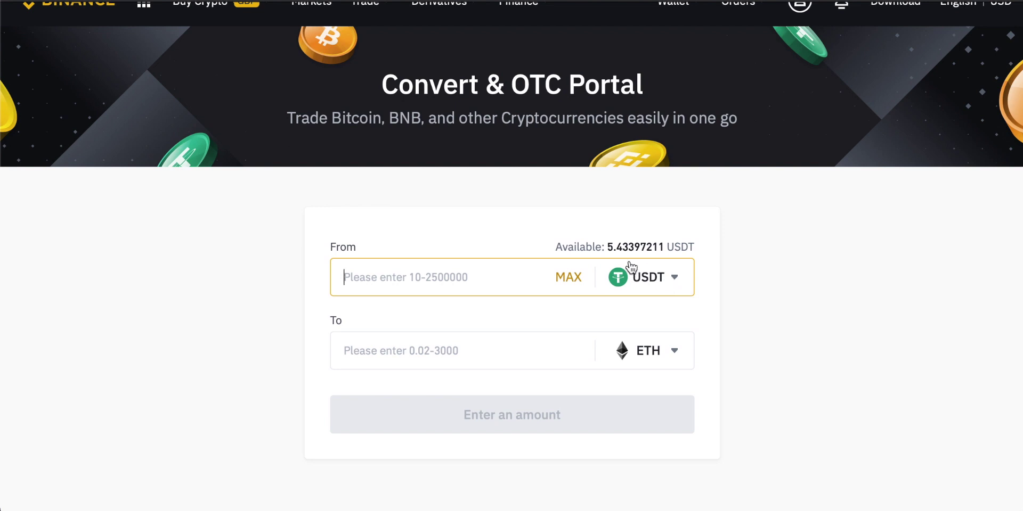
- Check the available USDT balance and choose GBP as the currency to convert from
drag(603, 246, 655, 242)
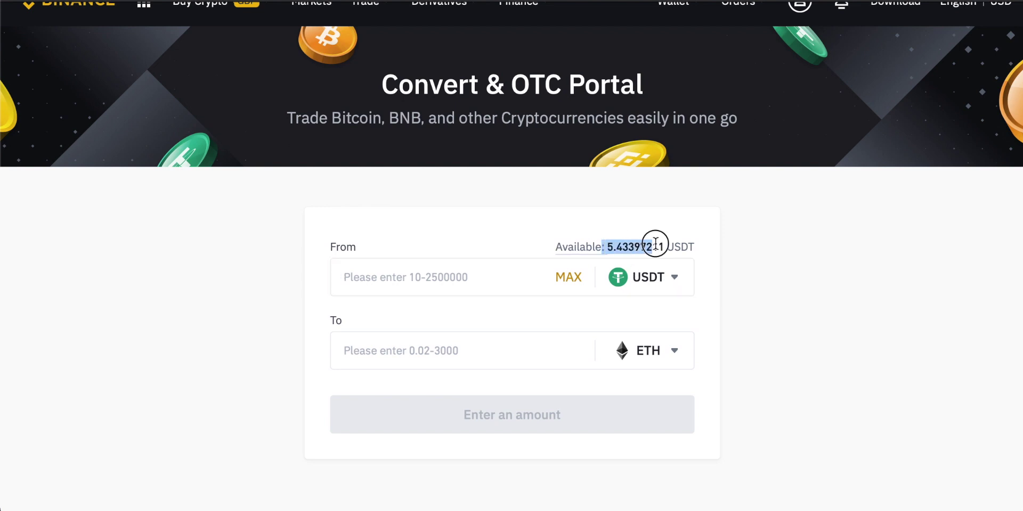
click(659, 283)
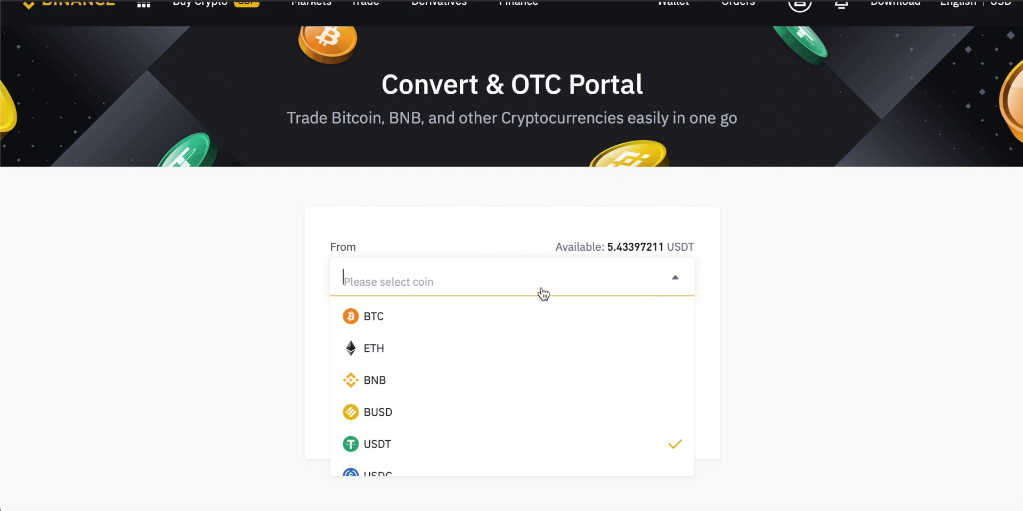
text(gbp)
click(360, 312)
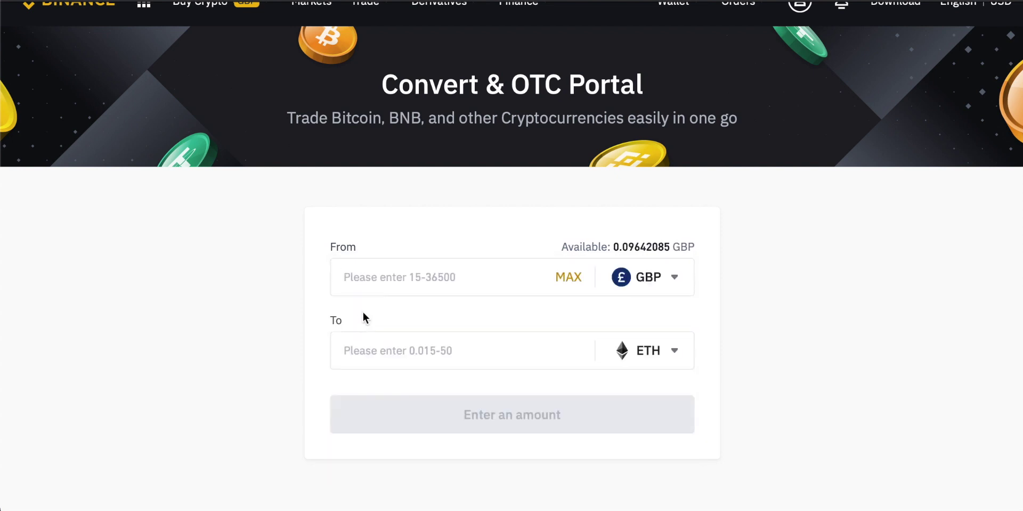
- Enter 15 GBP as the amount to convert into ETH
click(385, 278)
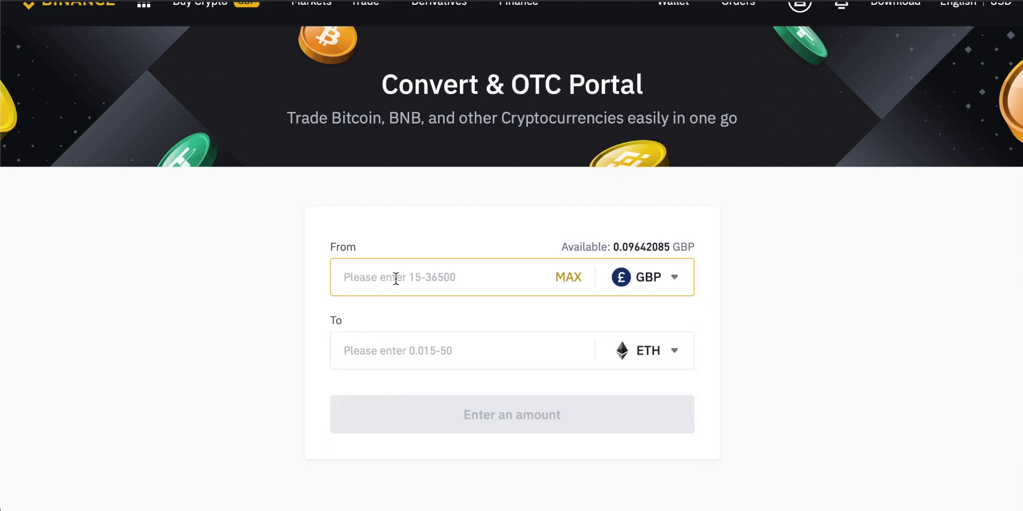
click(568, 278)
drag(426, 281, 240, 274)
text(15)
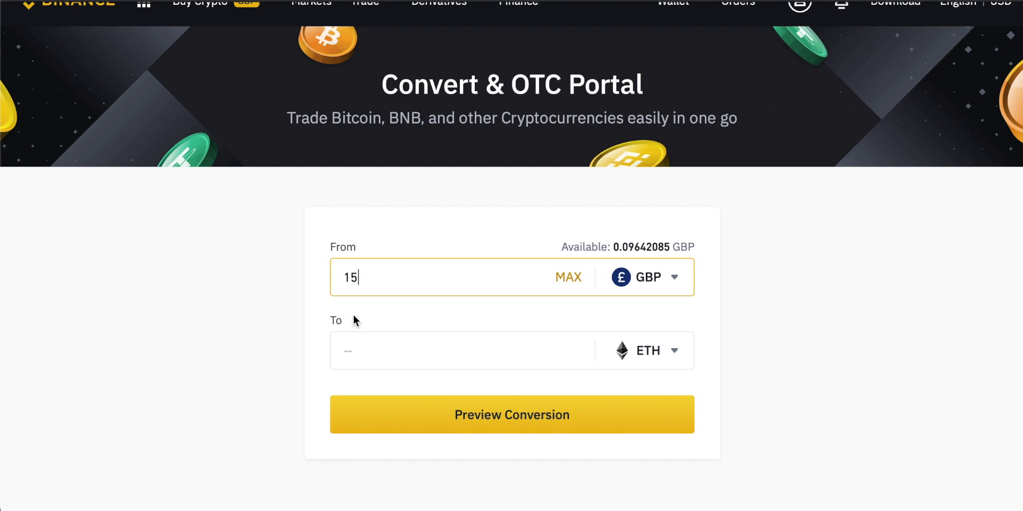
- Leave the conversion form and open the Advanced trading interface
scroll(423, 312, up, 1)
click(272, 243)
mouse_move(377, 31)
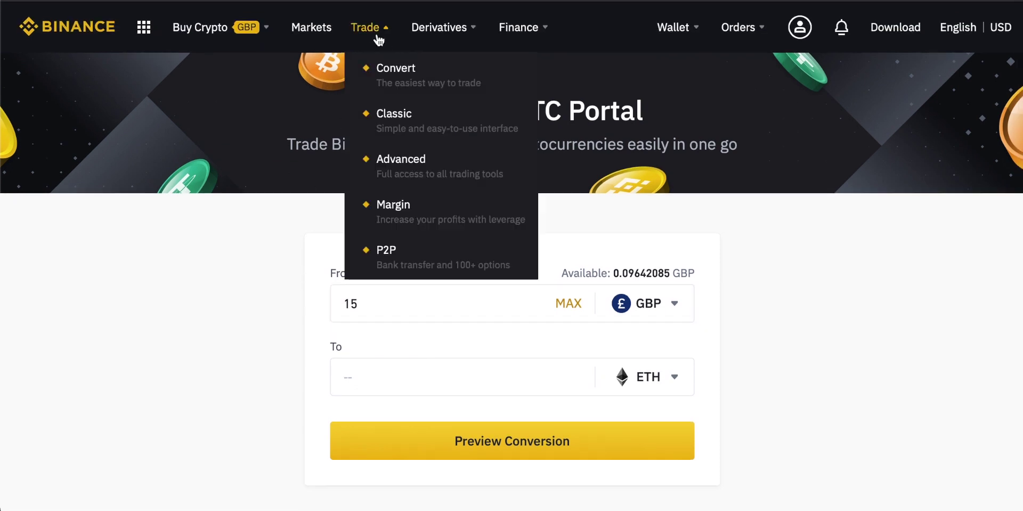
click(415, 167)
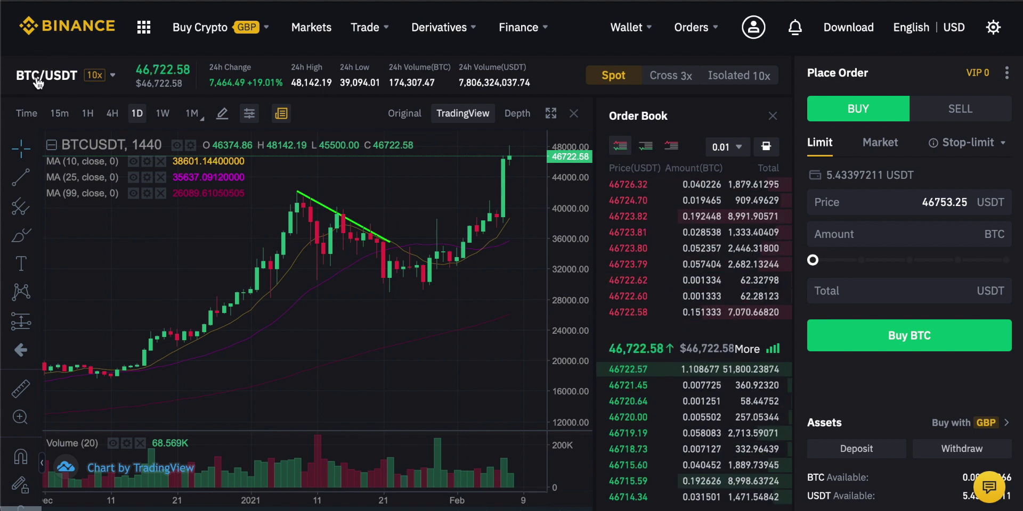
- Search the trading pairs for "eth" and open the ETH/GBP market
mouse_move(83, 77)
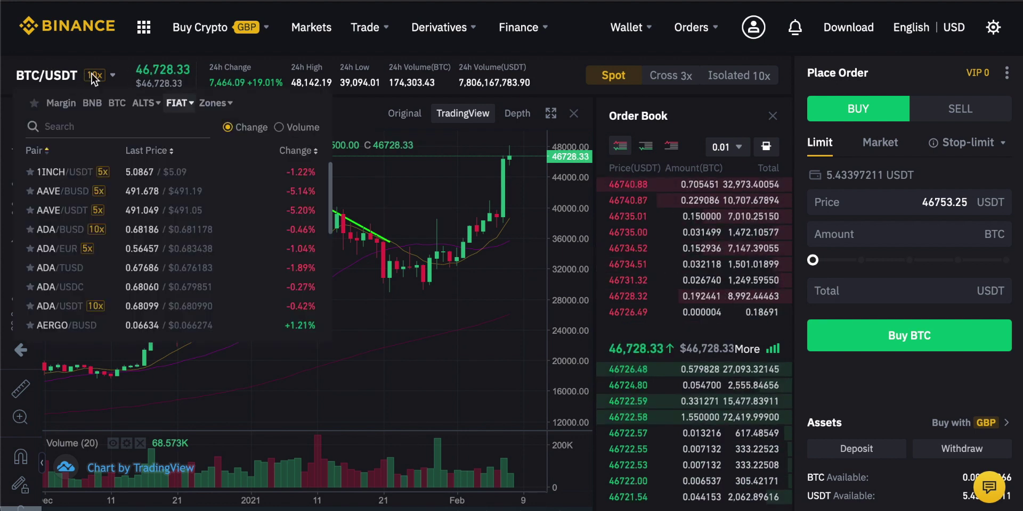
click(92, 124)
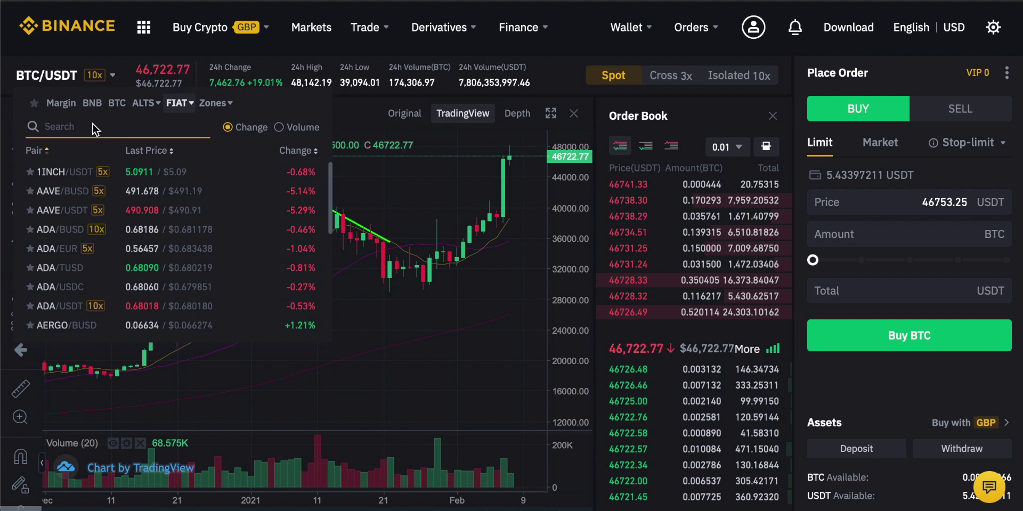
text(eth)
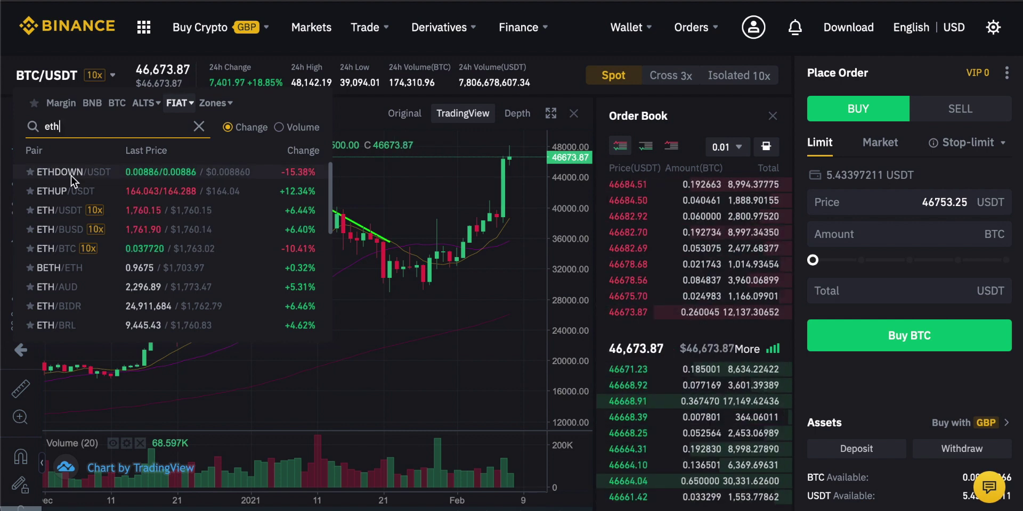
scroll(71, 176, down, 3)
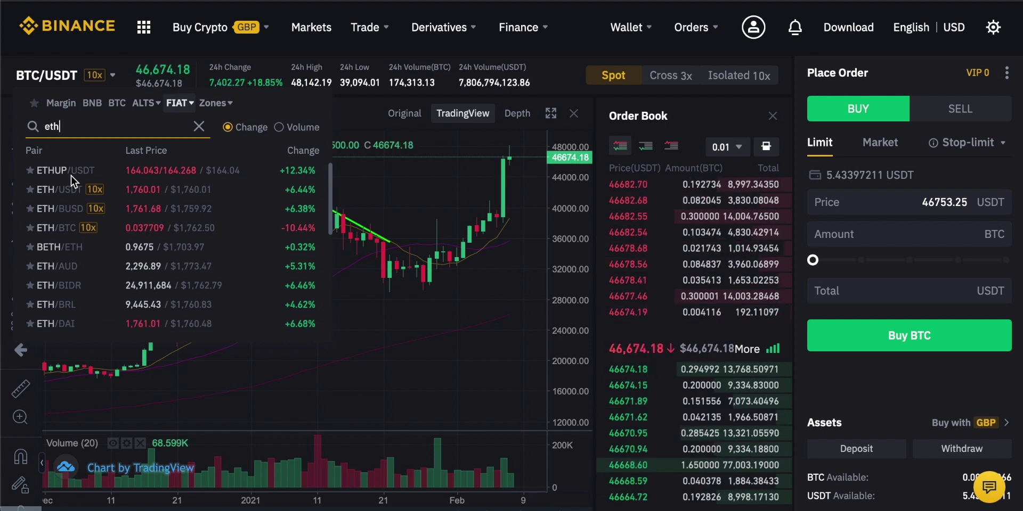
scroll(71, 177, down, 1)
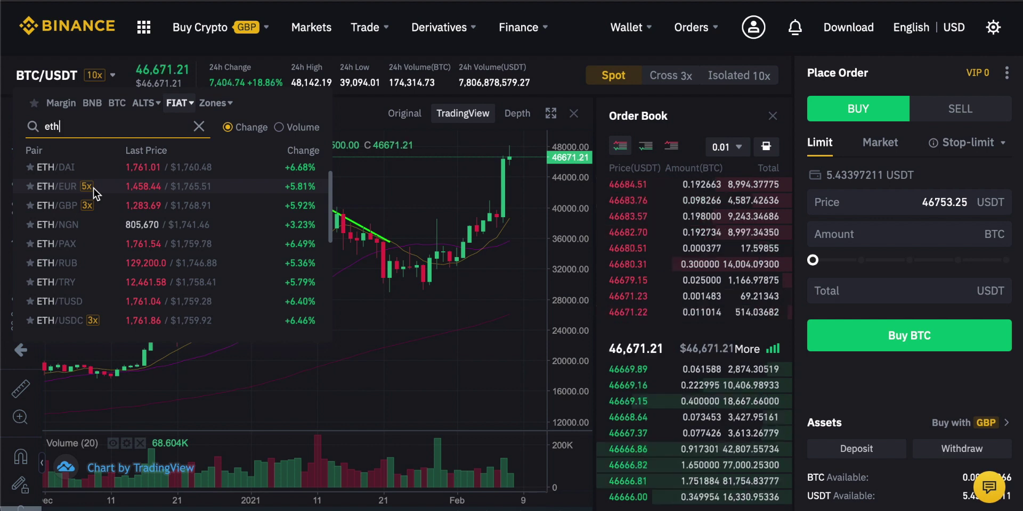
click(64, 207)
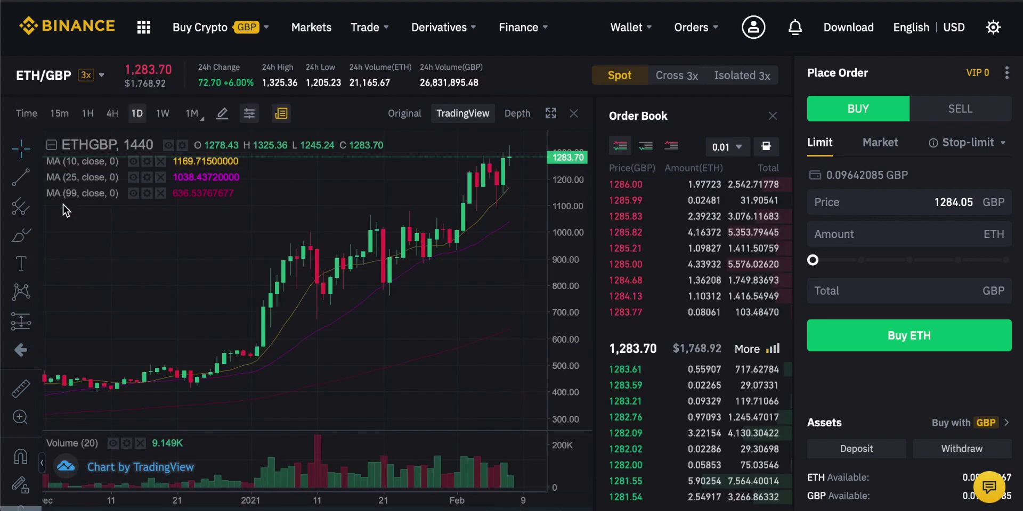
- Search the pairs for "eth" again and switch the market to ETH/BUSD
mouse_move(49, 71)
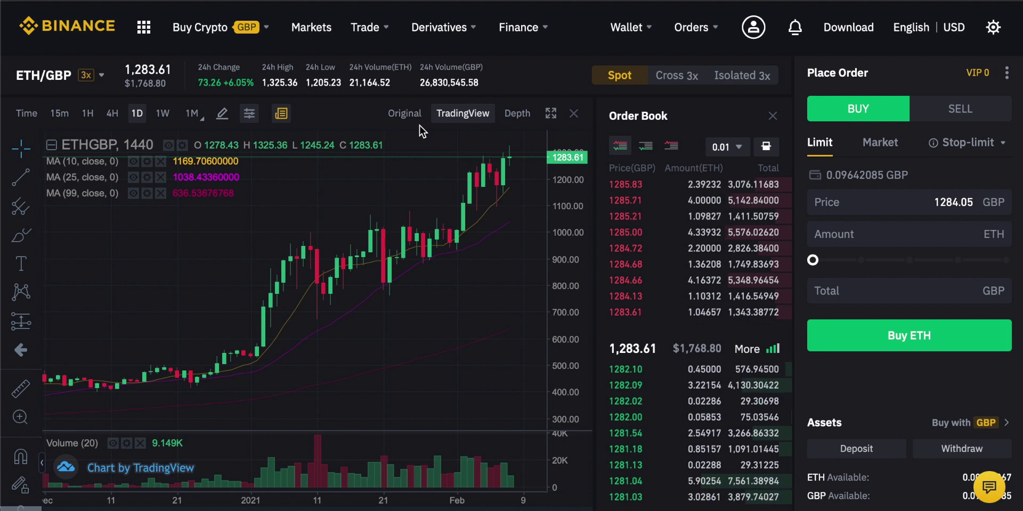
mouse_move(103, 80)
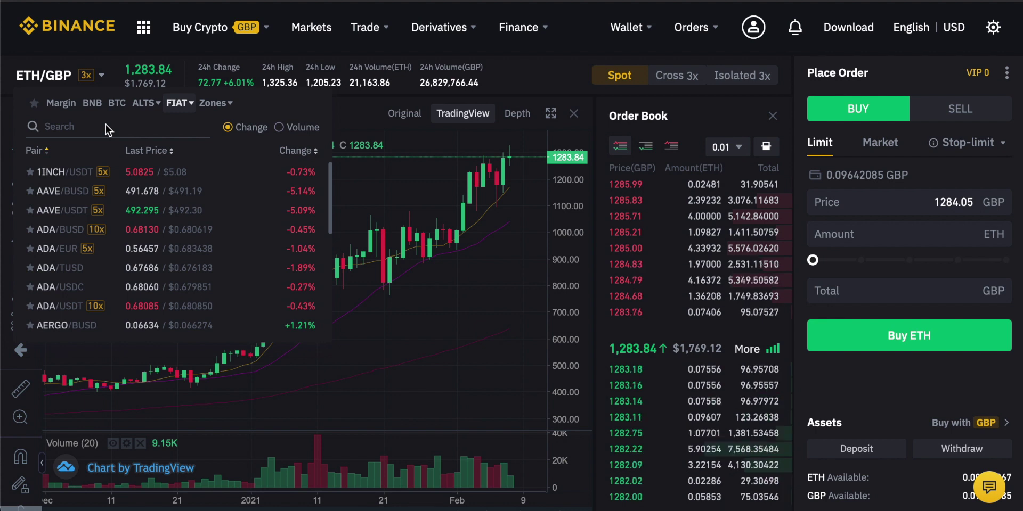
click(85, 126)
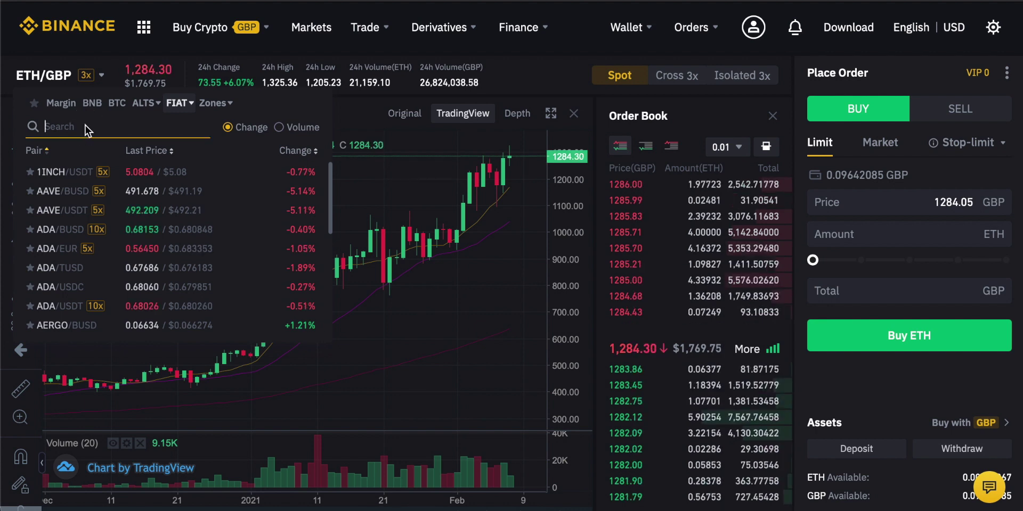
text(eth)
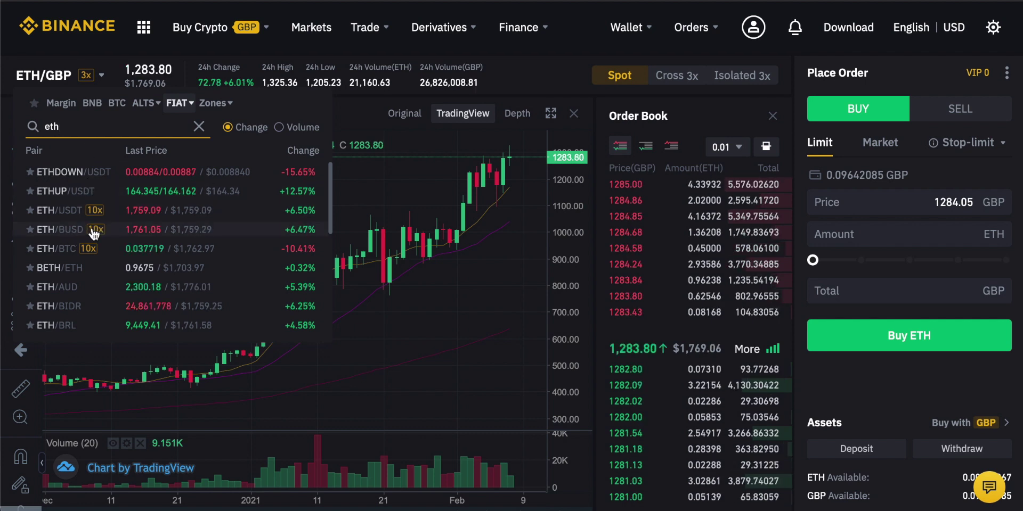
click(74, 233)
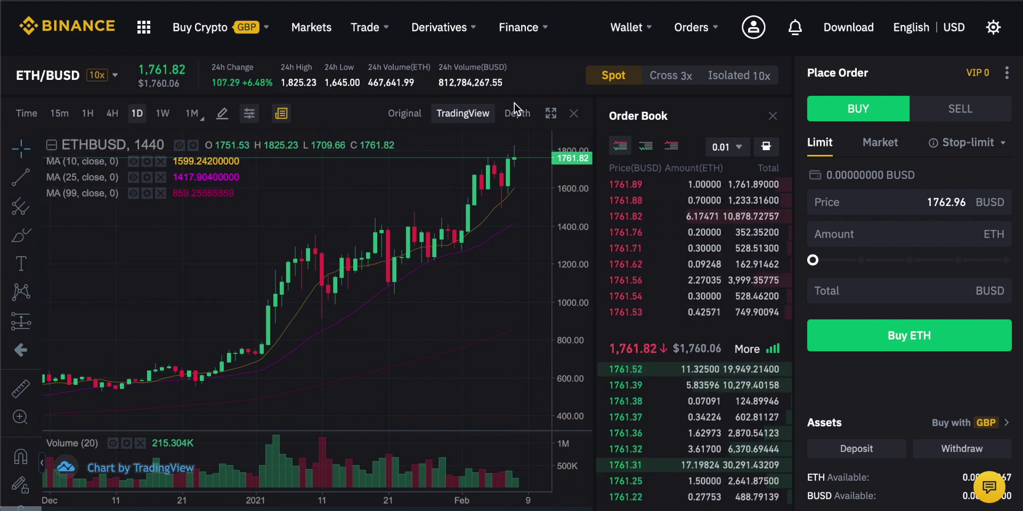
- Fill in a limit buy order for 0.05 ETH at 1760 BUSD, comparing the price with the order book's last price
mouse_move(399, 22)
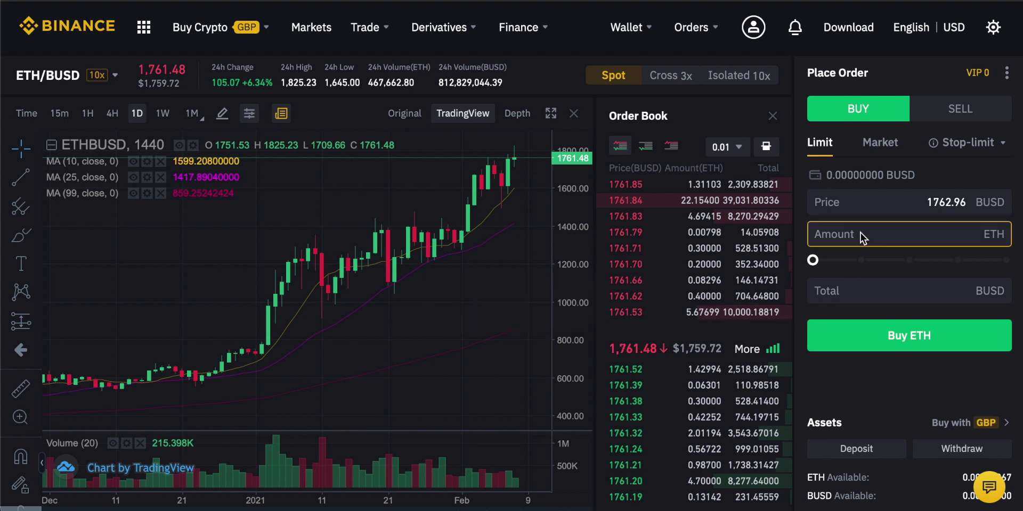
click(953, 203)
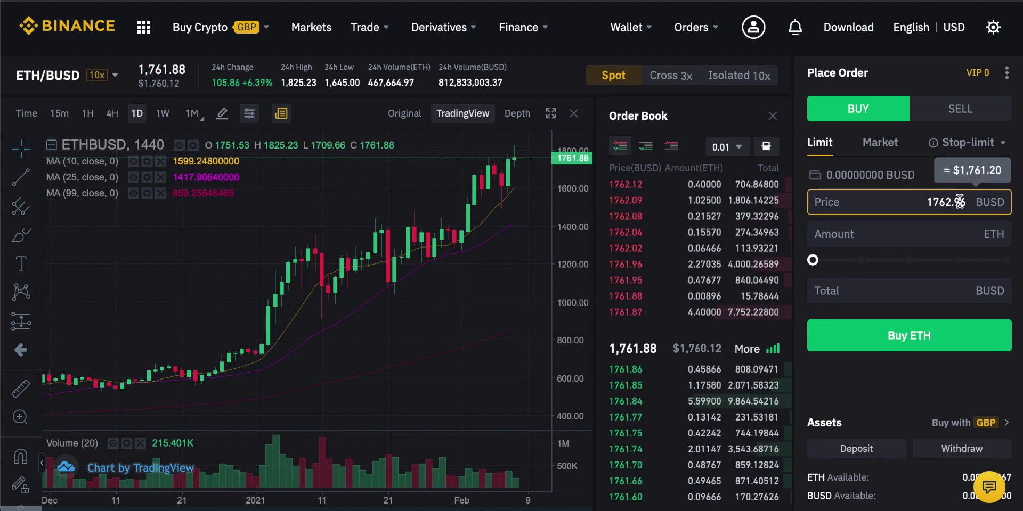
key(BackSpace)
key(BackSpace)
key(BackSpace)
key(BackSpace)
text(0)
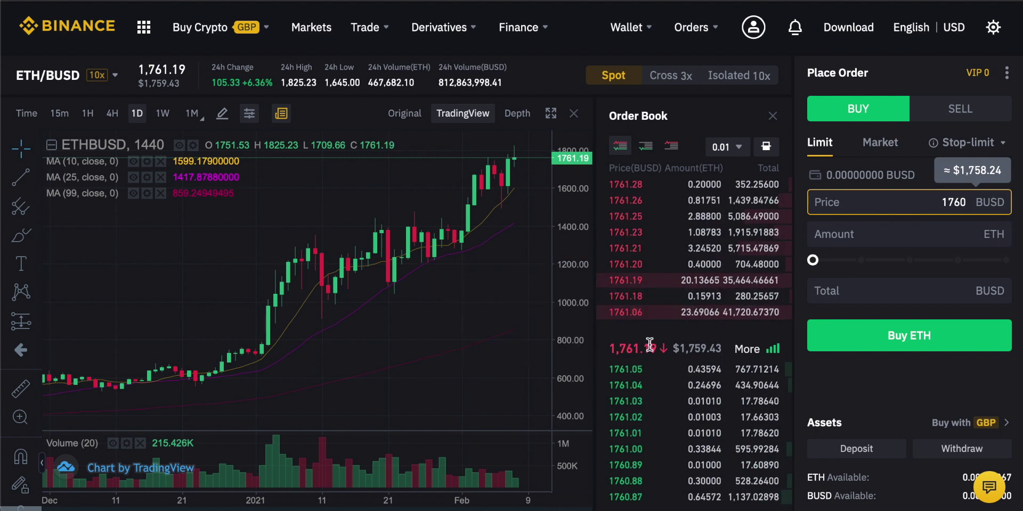
drag(663, 350, 631, 349)
click(881, 206)
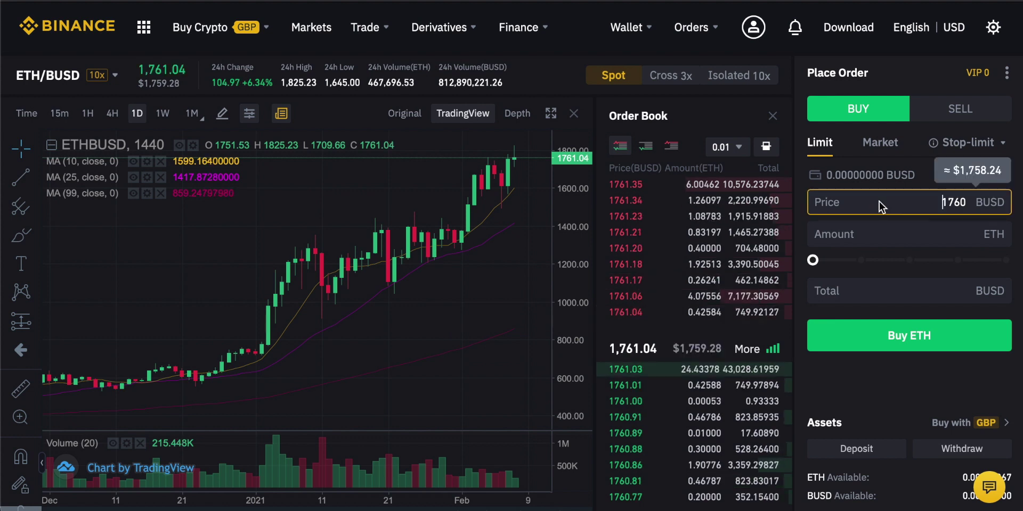
click(954, 238)
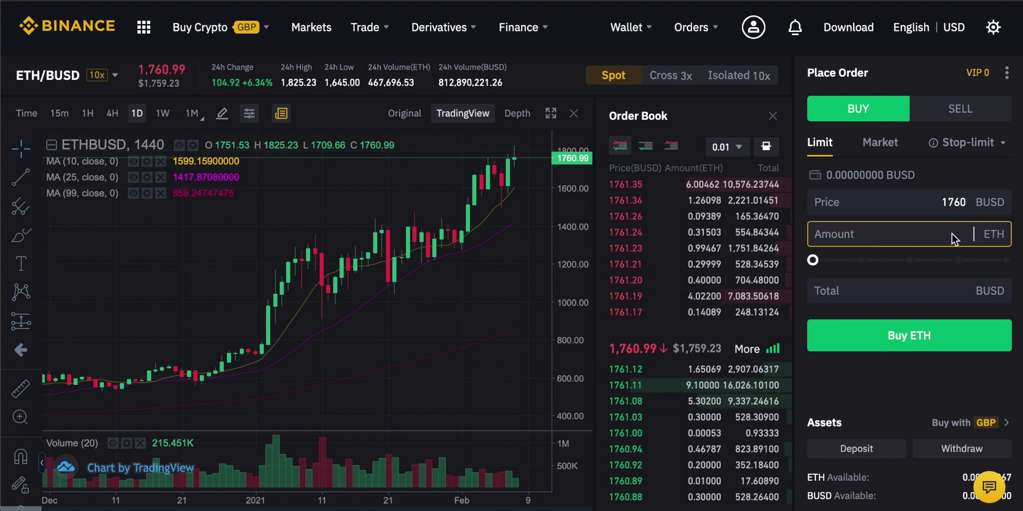
text(0.05)
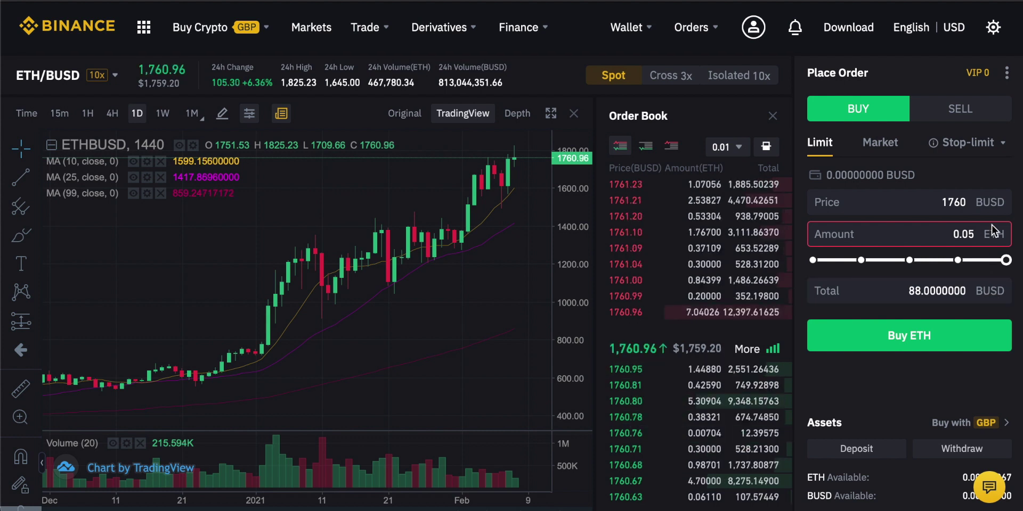
- Find the ETH pairs and switch the market from ETH/BUSD back to ETH/GBP
mouse_move(69, 82)
click(100, 127)
text(eth)
scroll(145, 202, down, 3)
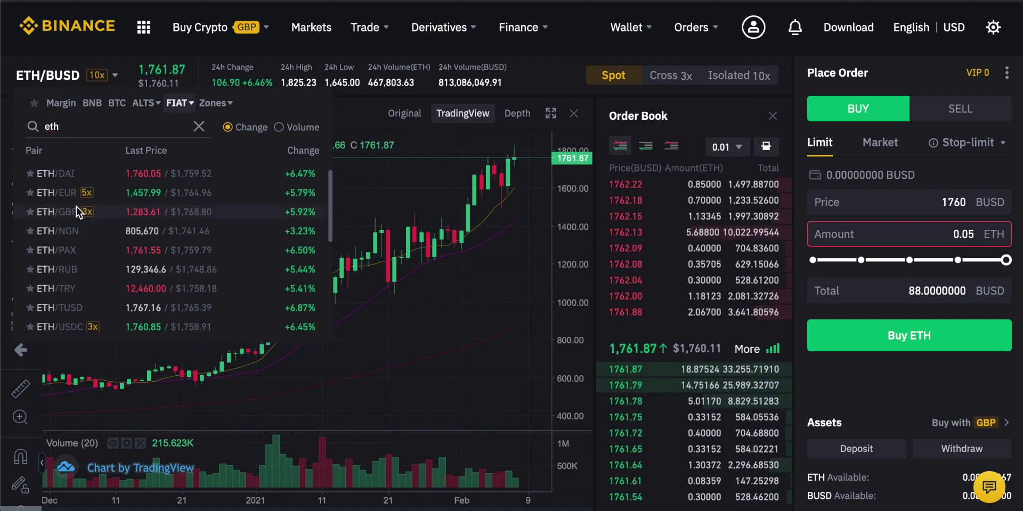
click(76, 208)
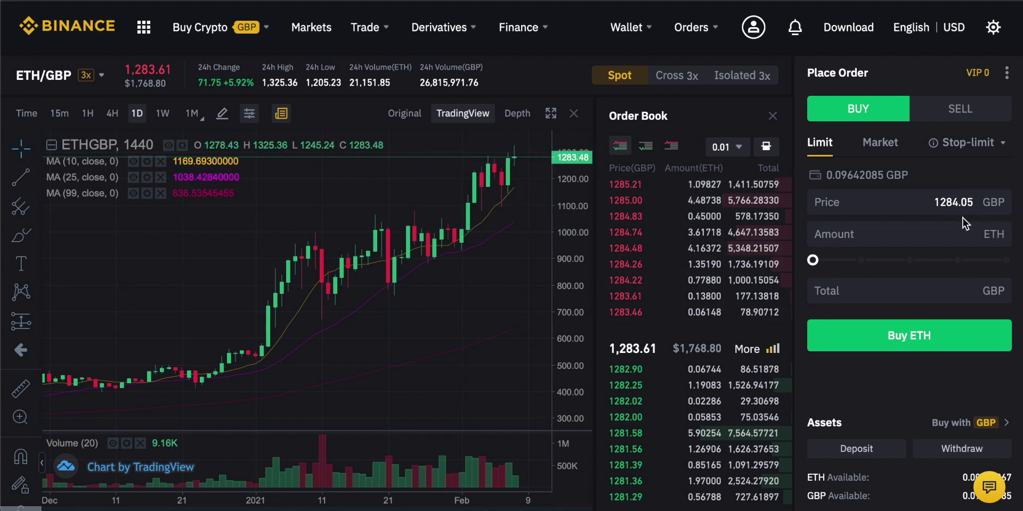
- Enter an amount of 0.05 ETH in the limit buy order and check its total in GBP
click(948, 226)
click(957, 198)
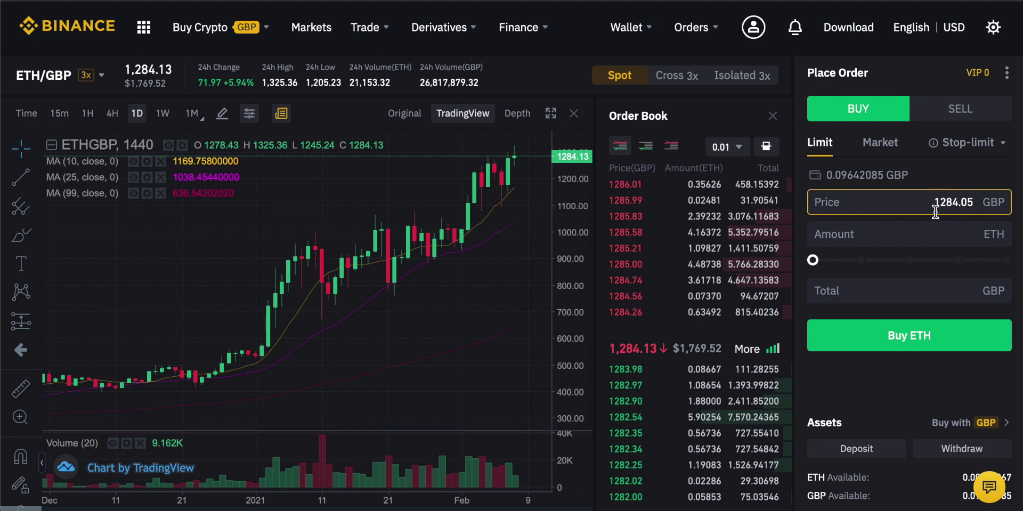
click(941, 239)
text(0.05)
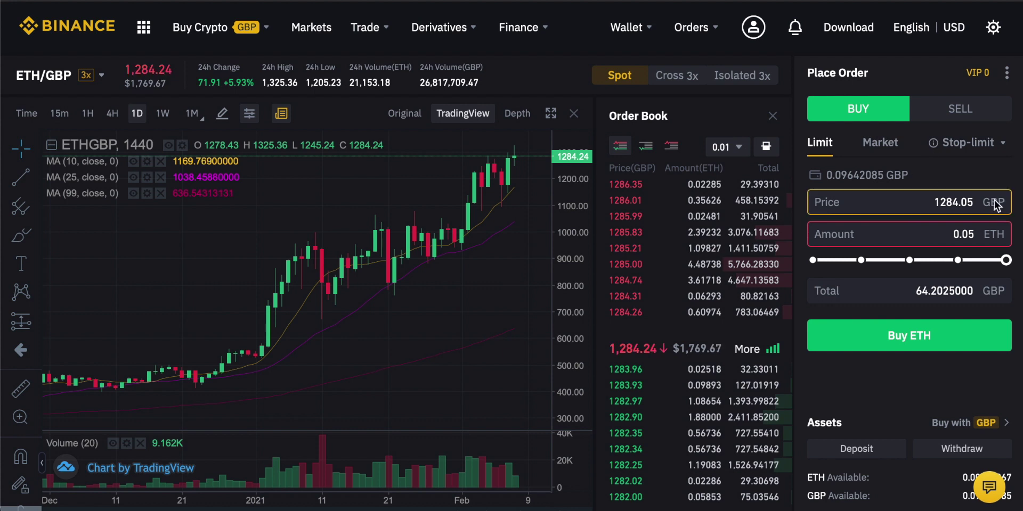
click(965, 197)
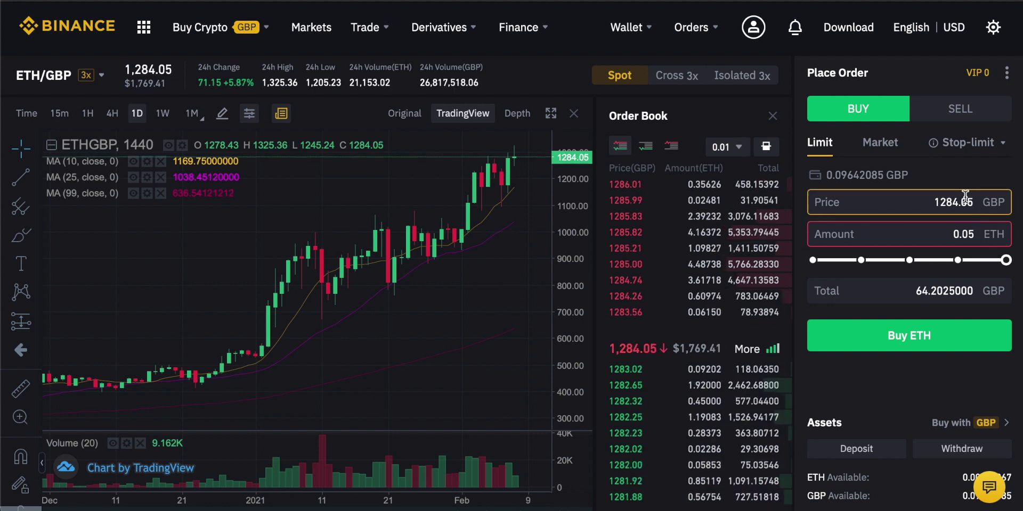
drag(916, 291, 943, 291)
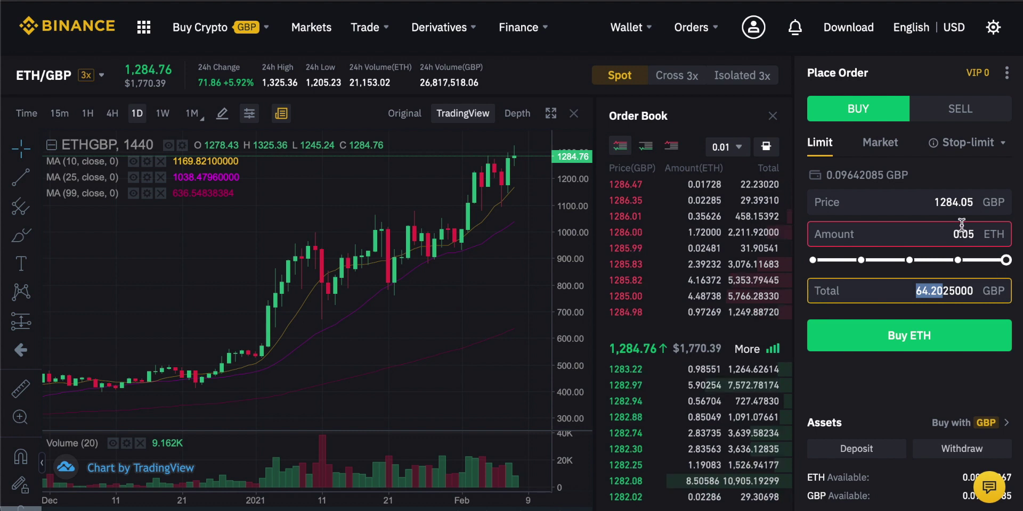
click(901, 290)
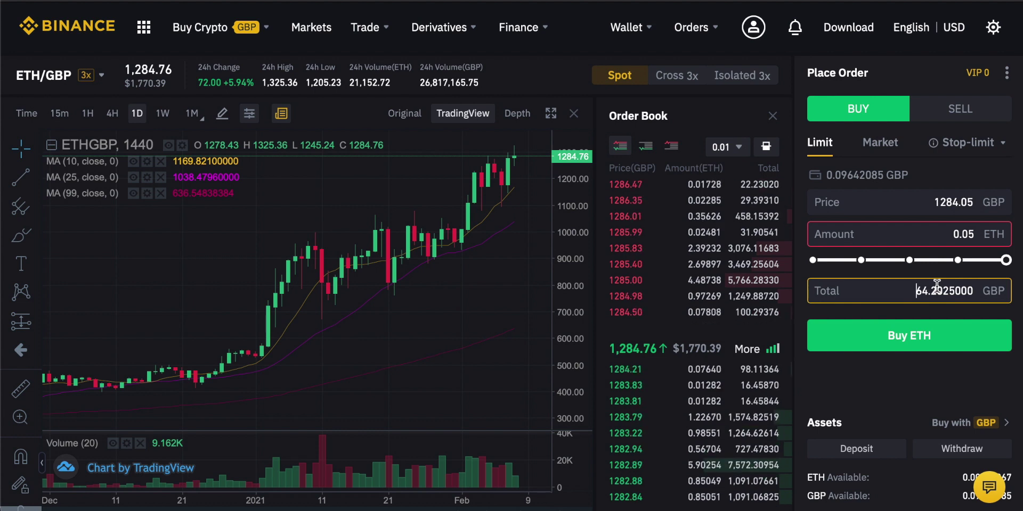
- Set the limit buy price to 1280 GBP and compare it with the last traded price in the order book
scroll(946, 218, down, 2)
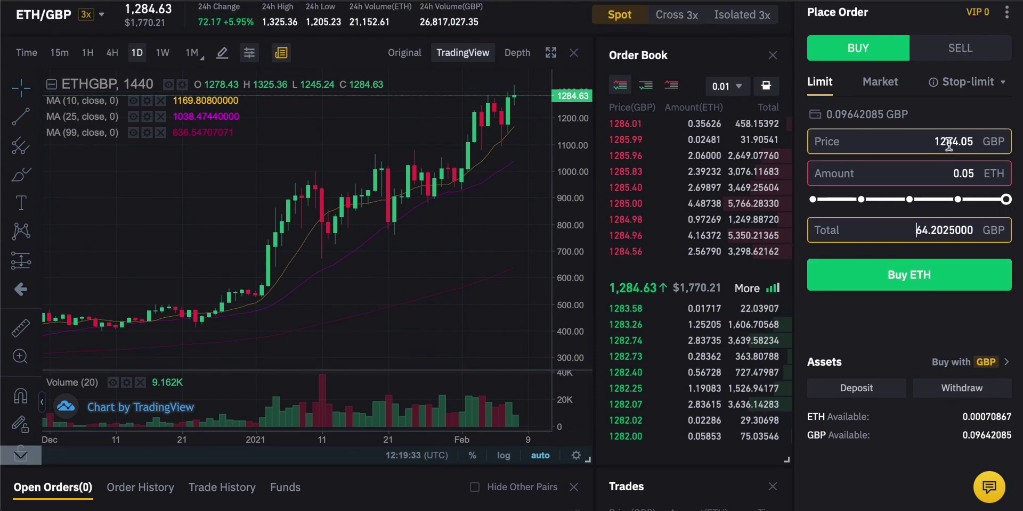
click(948, 144)
key(BackSpace)
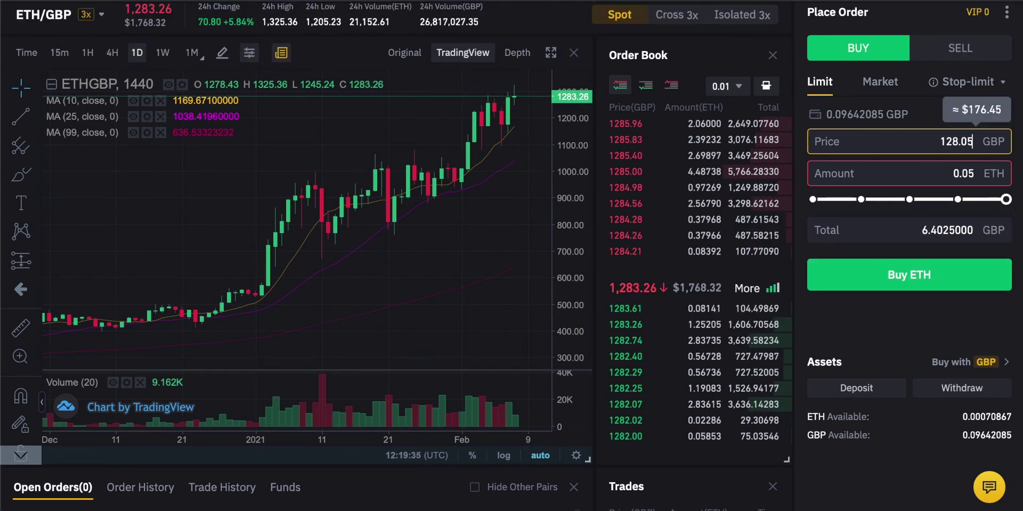
key(Delete)
key(Delete)
key(Delete)
text(0)
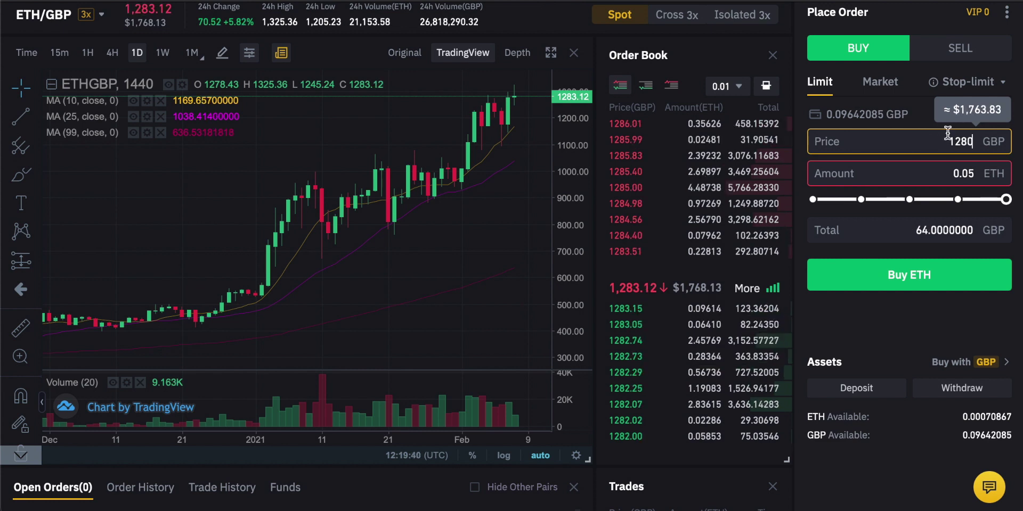
drag(651, 288, 610, 290)
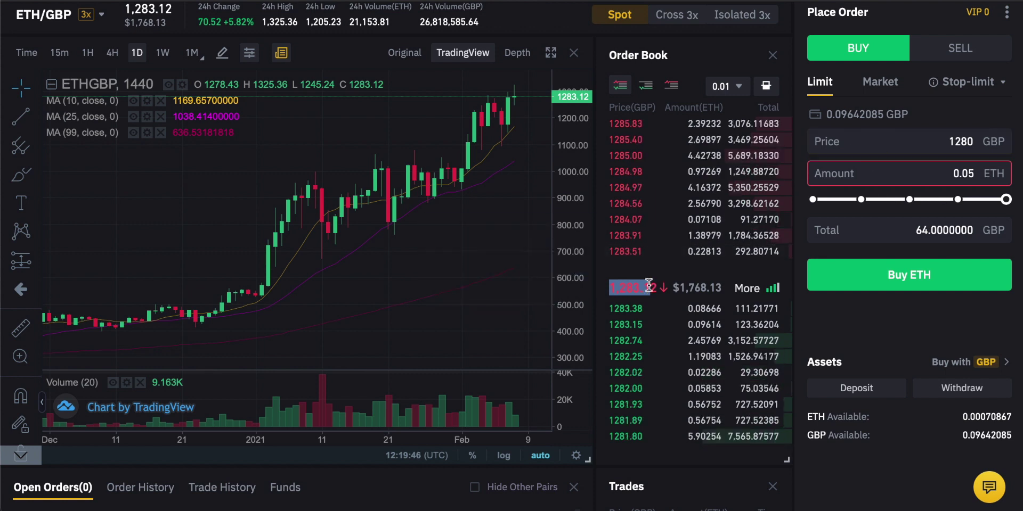
- Examine the Open Orders list and compare the order book's last price with the limit price in the buy form
click(642, 286)
scroll(852, 202, down, 2)
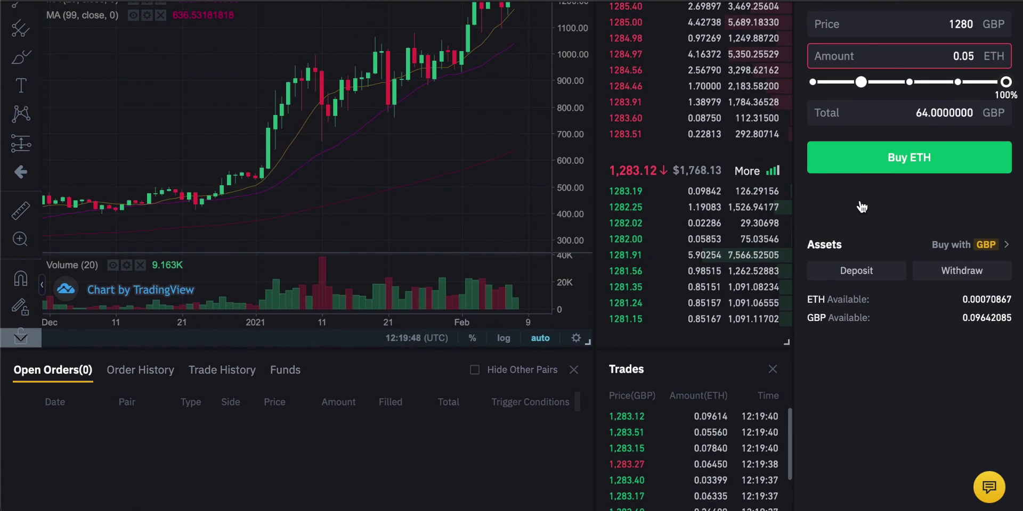
scroll(871, 211, down, 1)
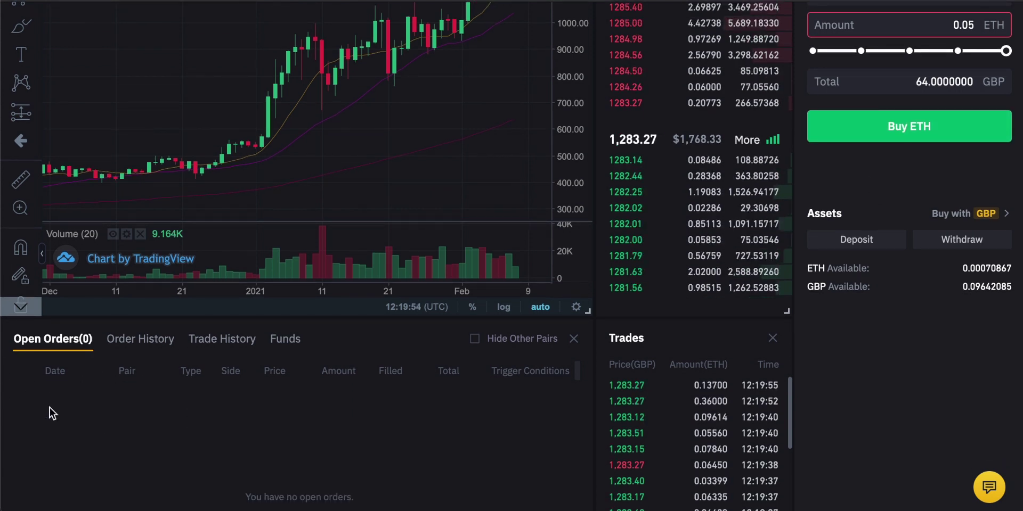
scroll(75, 418, up, 1)
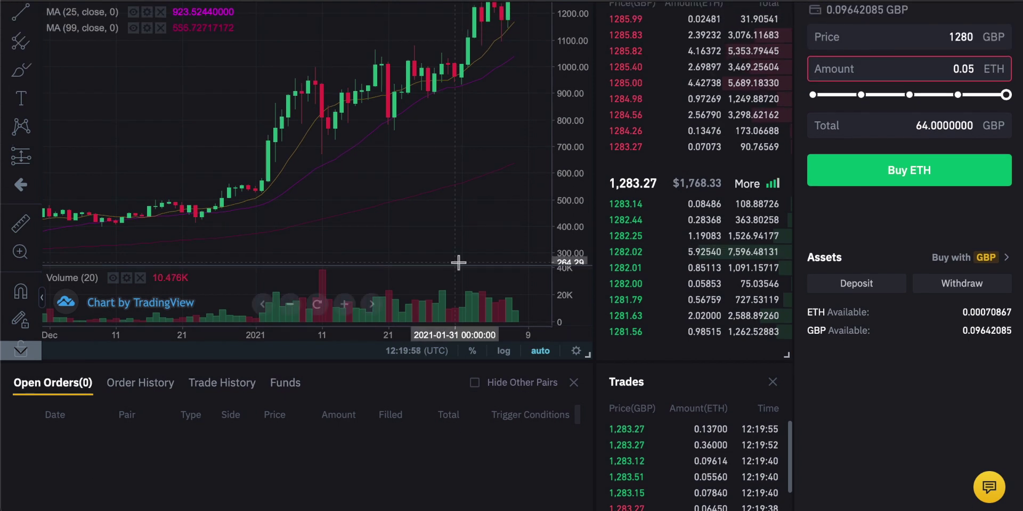
mouse_move(639, 206)
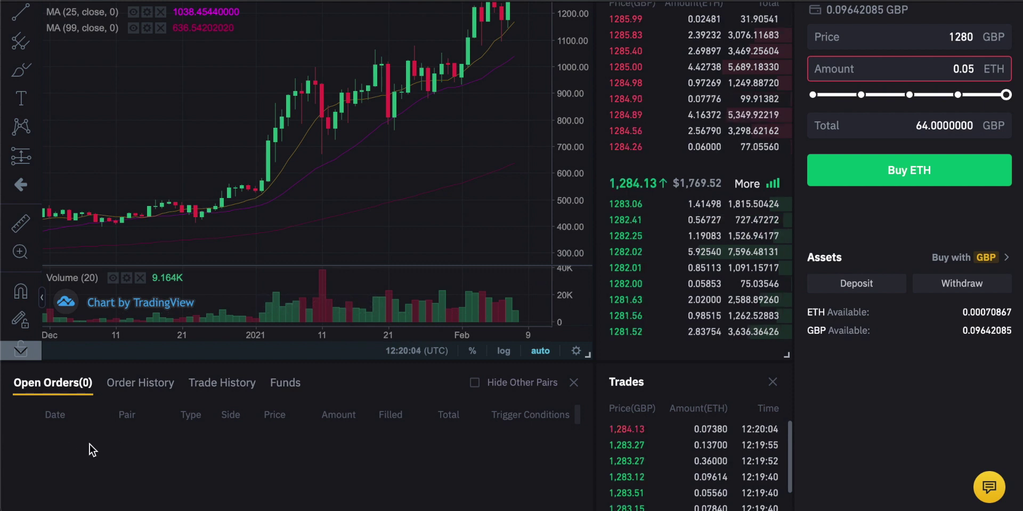
scroll(661, 315, up, 1)
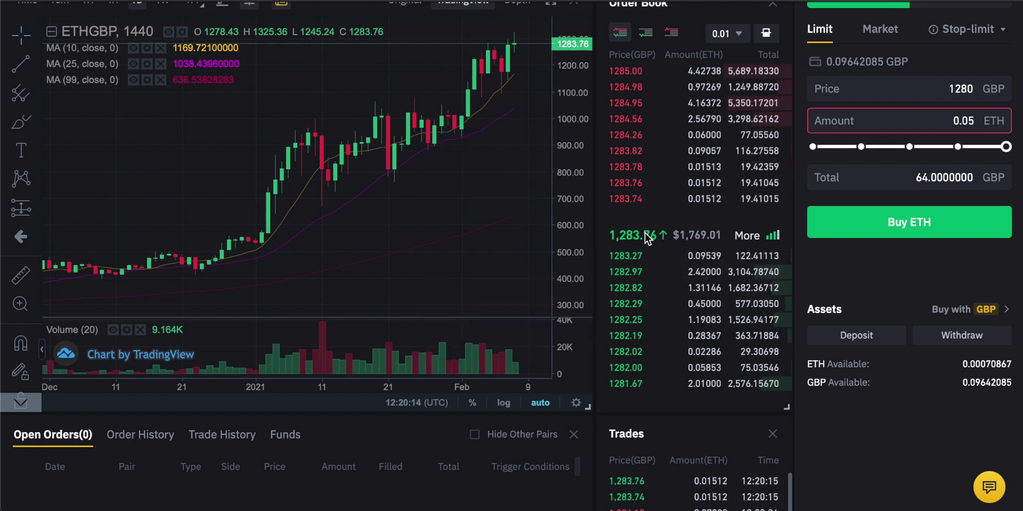
scroll(634, 264, up, 2)
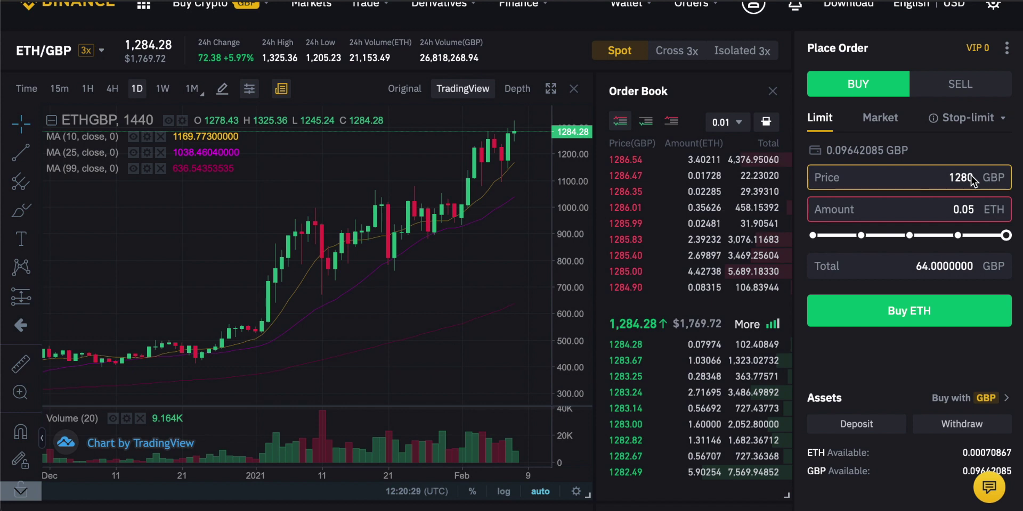
scroll(864, 196, up, 1)
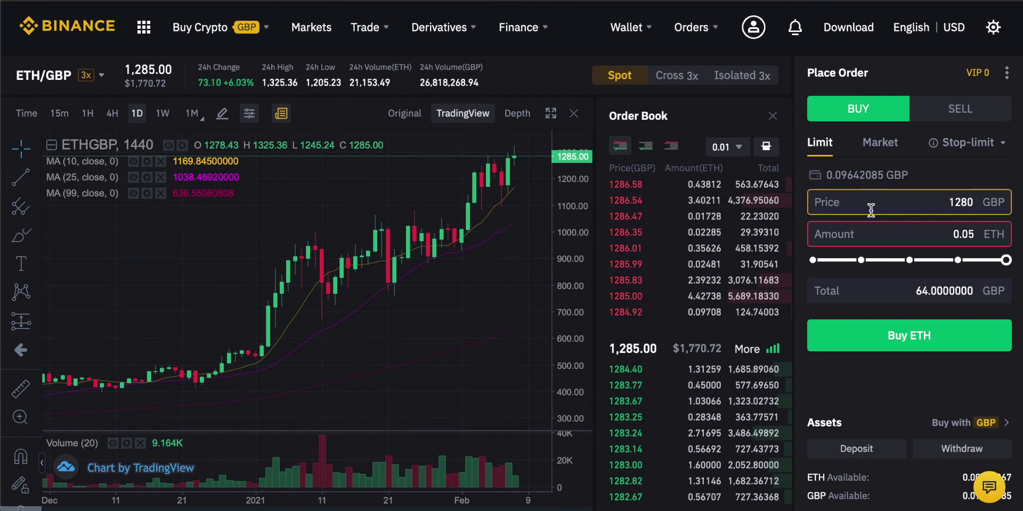
- Switch the ETH/GBP buy order to a market order and enter an amount of 0.05 ETH, checking the Amount and Total options
click(880, 145)
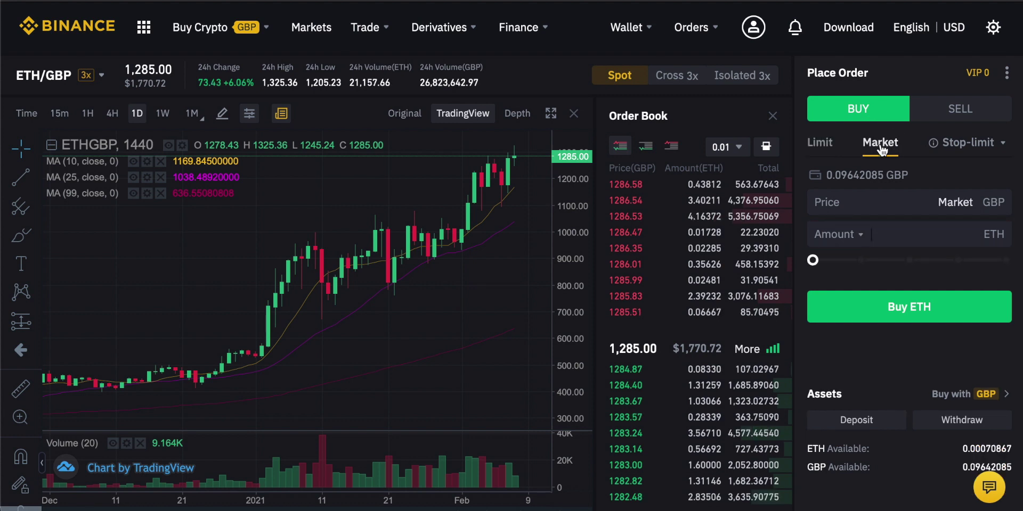
click(954, 232)
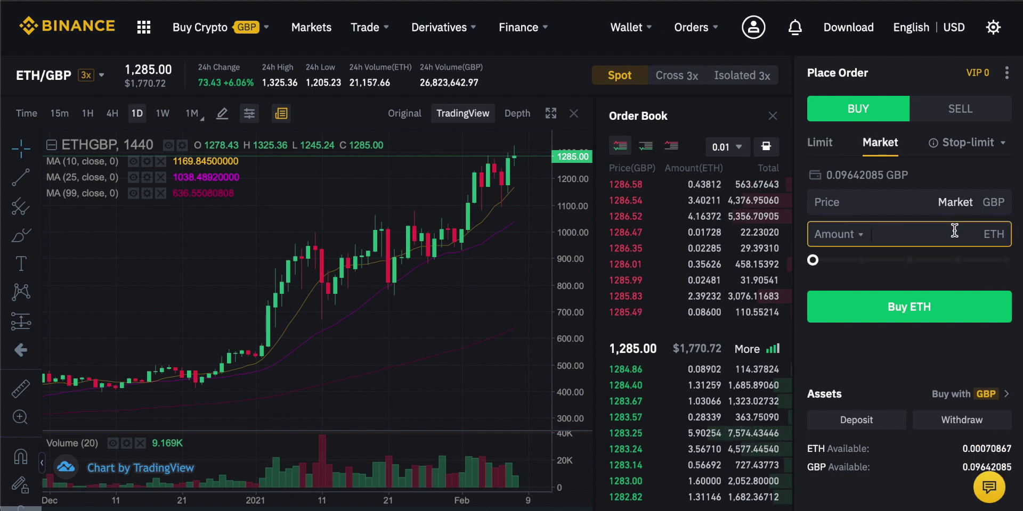
text(0.05)
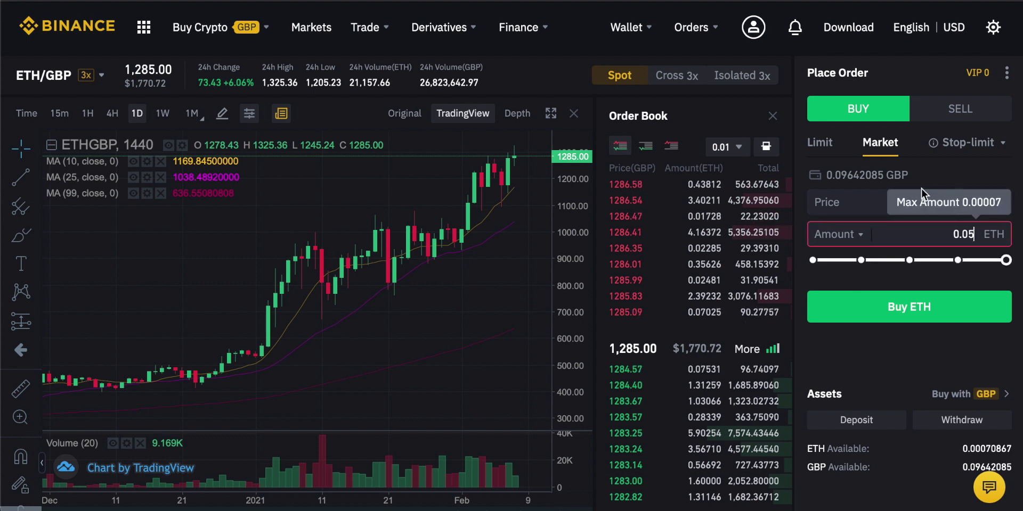
click(852, 234)
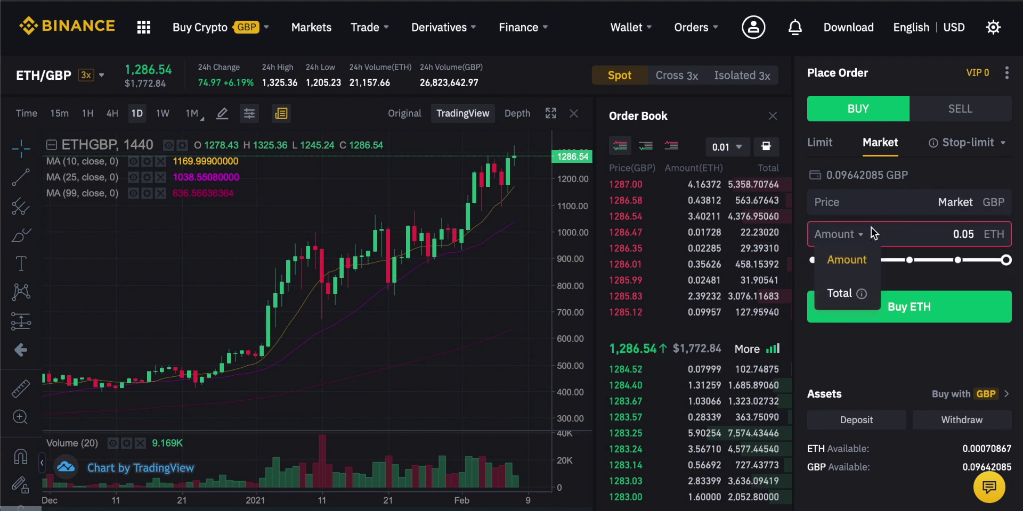
click(873, 232)
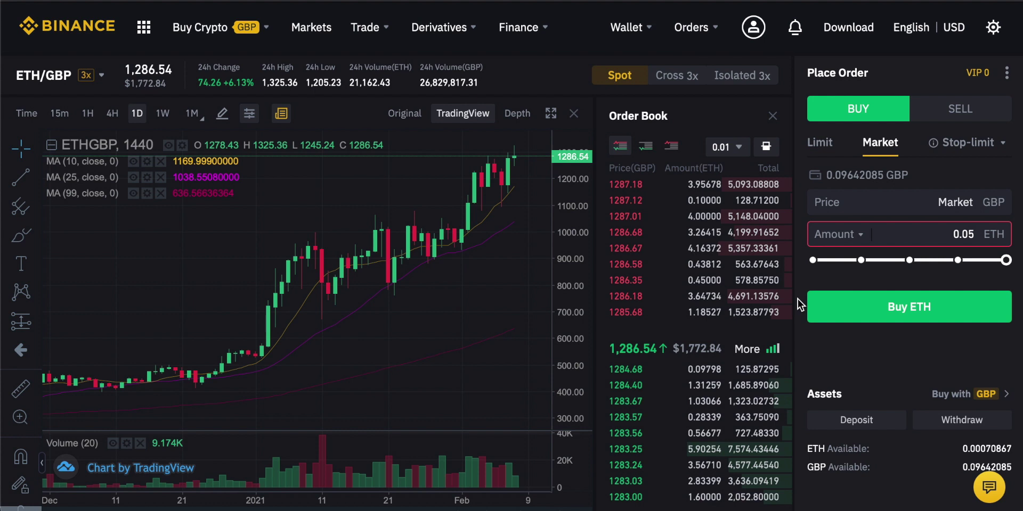
- Revisit the Convert page and return to the Advanced trading page to review both ways of buying
mouse_move(366, 28)
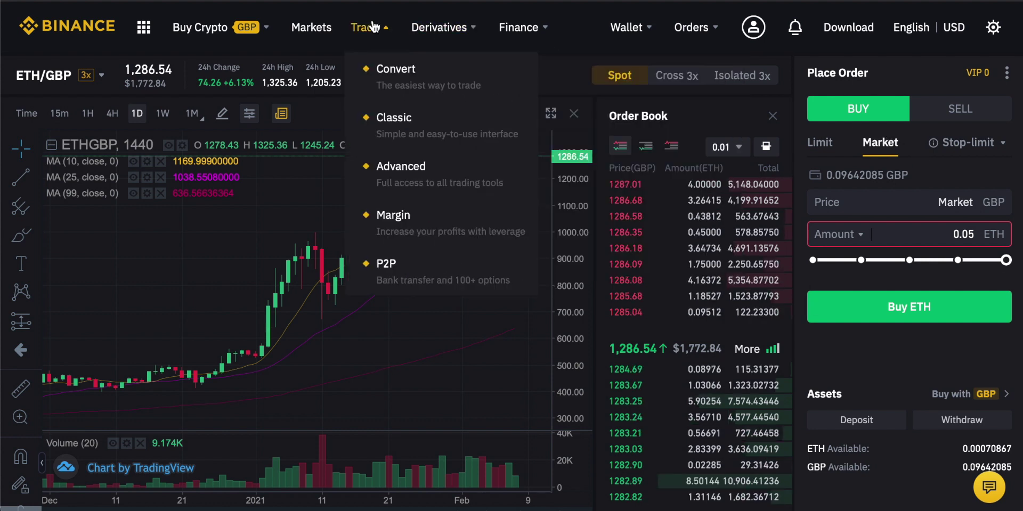
click(393, 71)
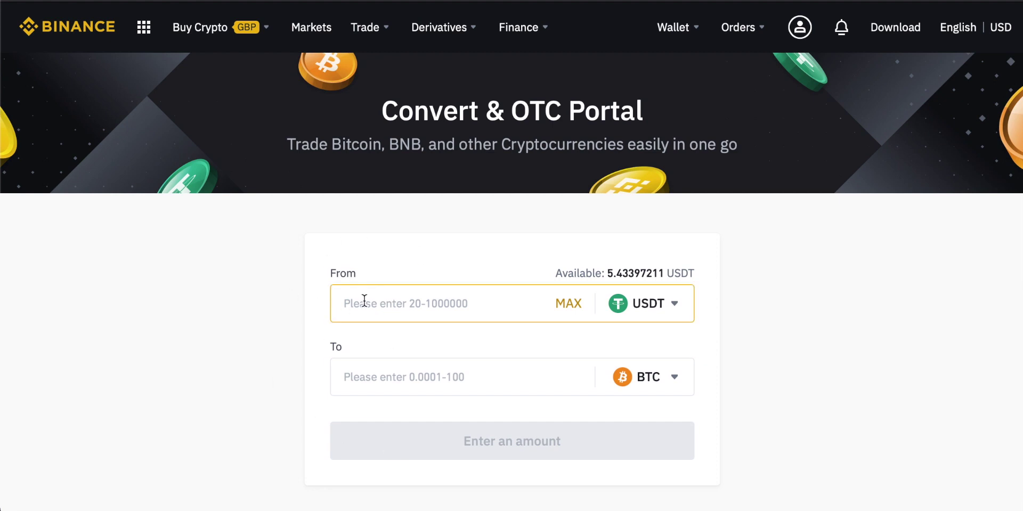
mouse_move(372, 27)
click(419, 162)
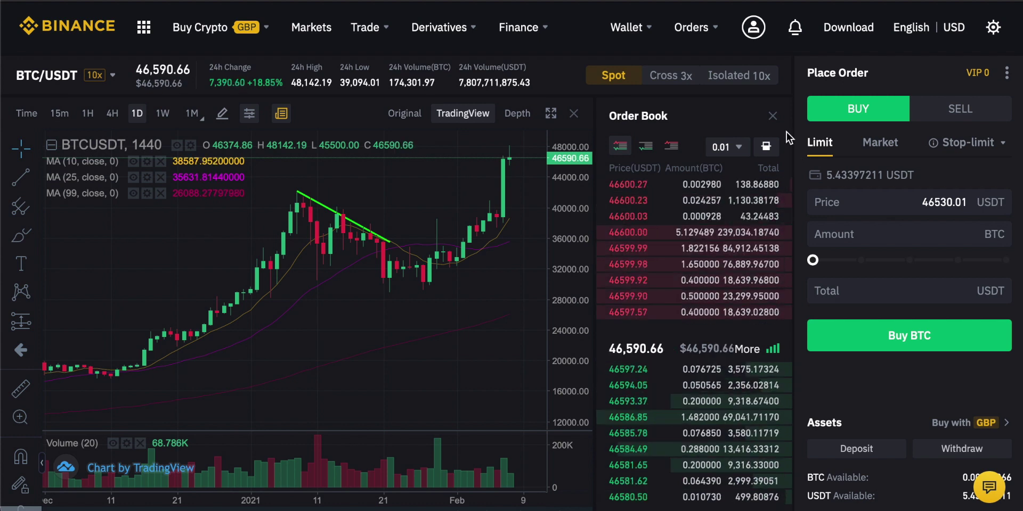
- Open the wallet overview and examine the account's estimated balance
mouse_move(635, 23)
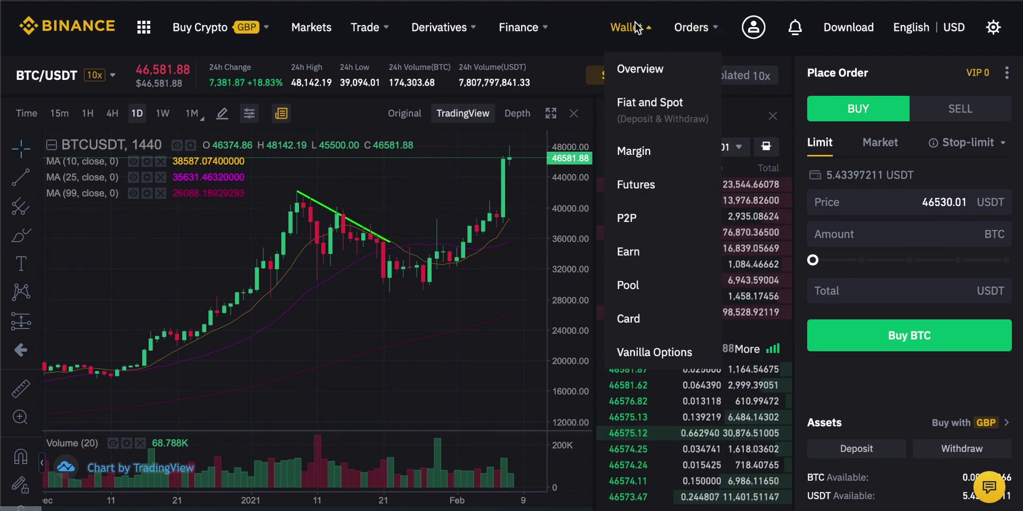
click(636, 63)
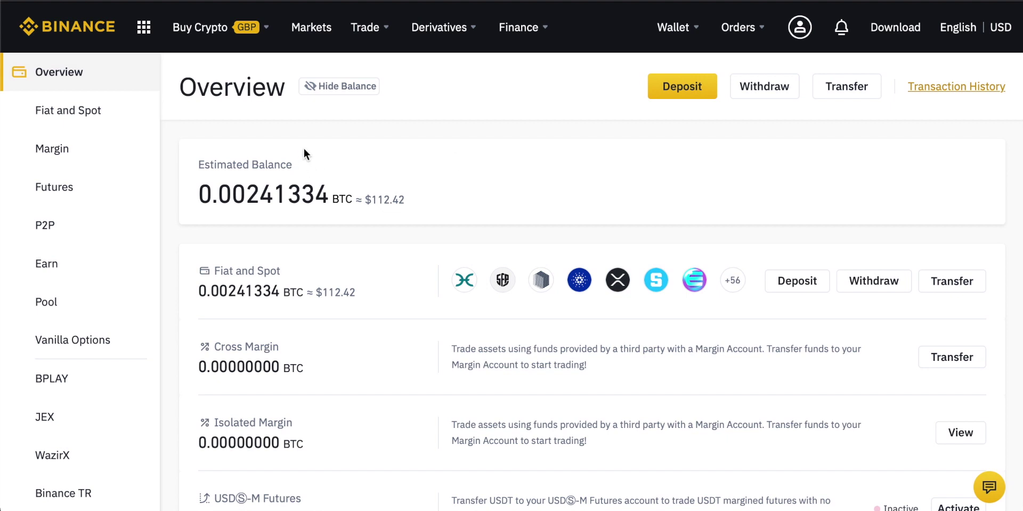
drag(200, 158, 331, 158)
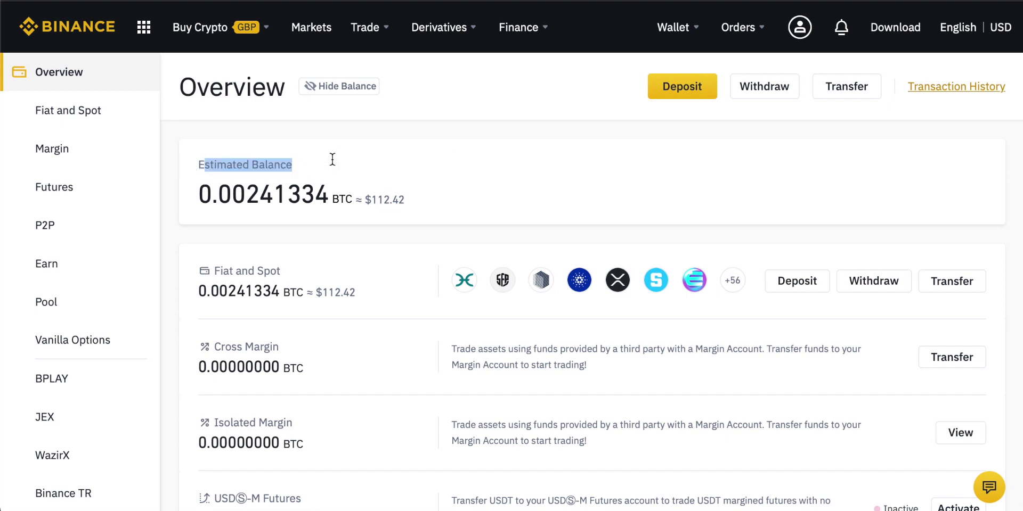
- Open the Fiat and Spot wallet and look through its fiat and crypto balances
click(70, 111)
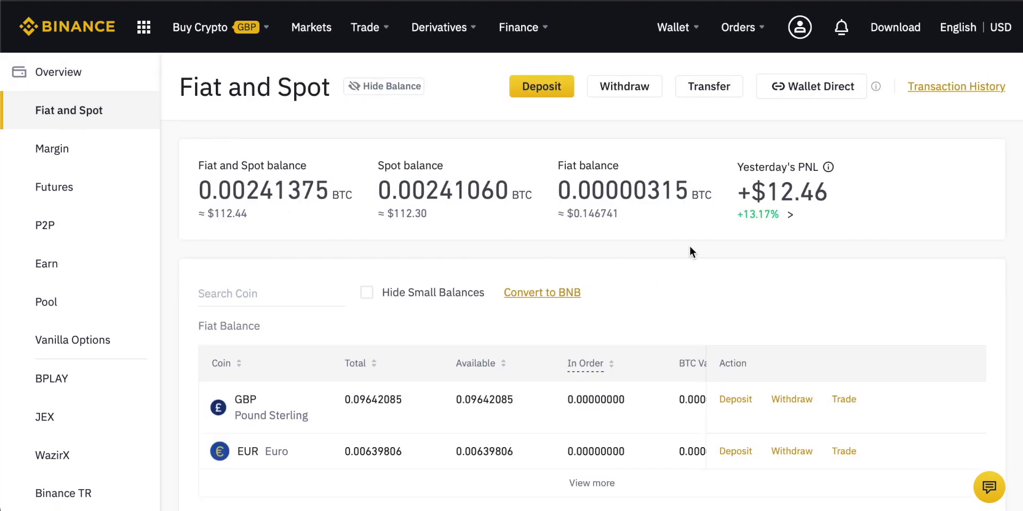
scroll(690, 252, down, 5)
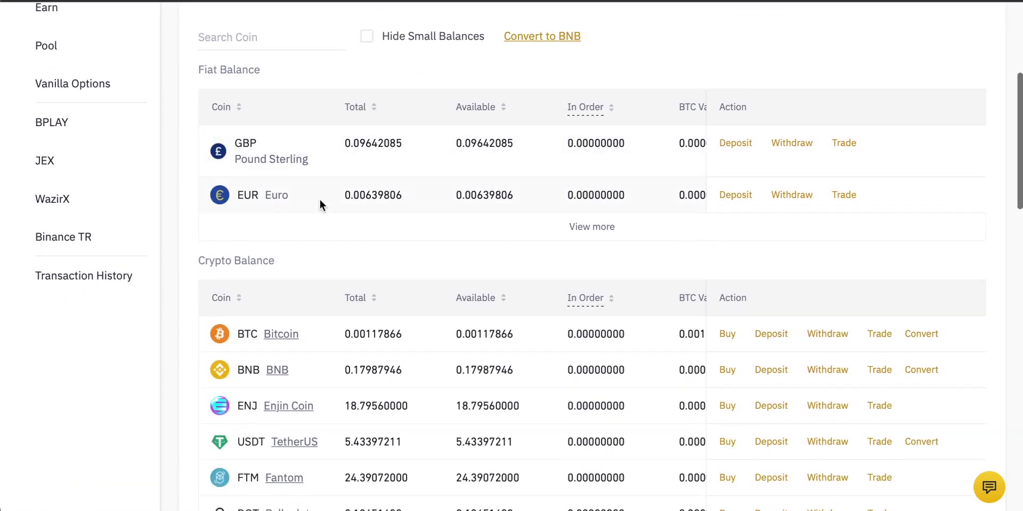
scroll(319, 199, down, 1)
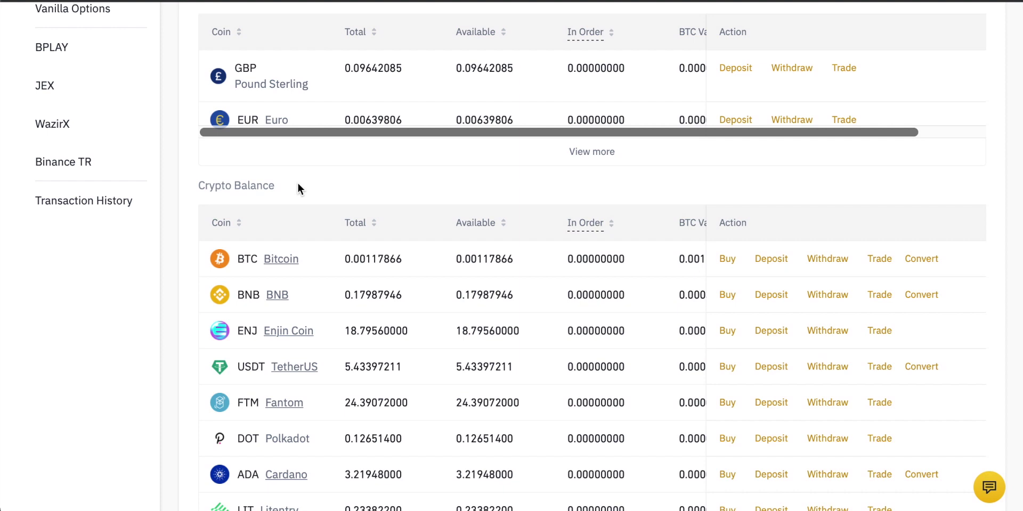
scroll(297, 182, up, 1)
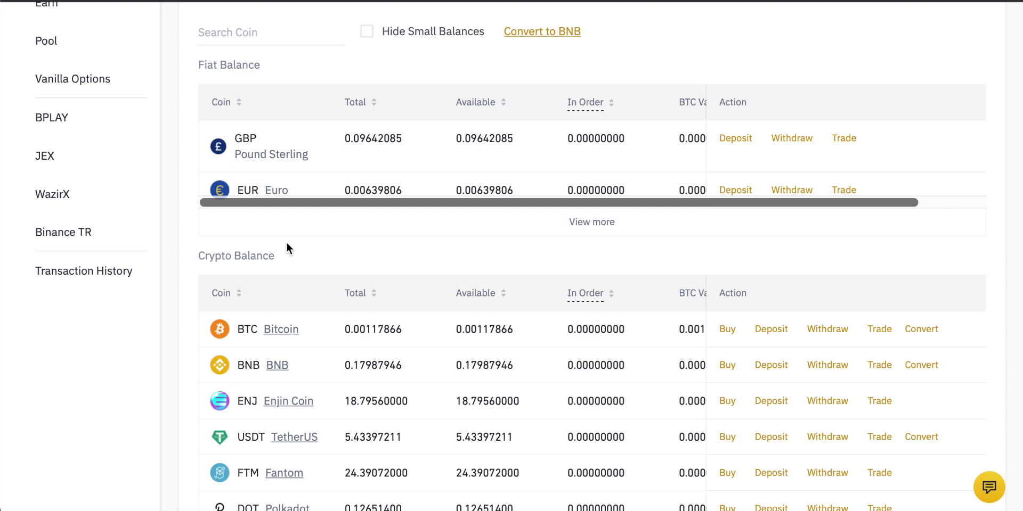
scroll(287, 243, up, 4)
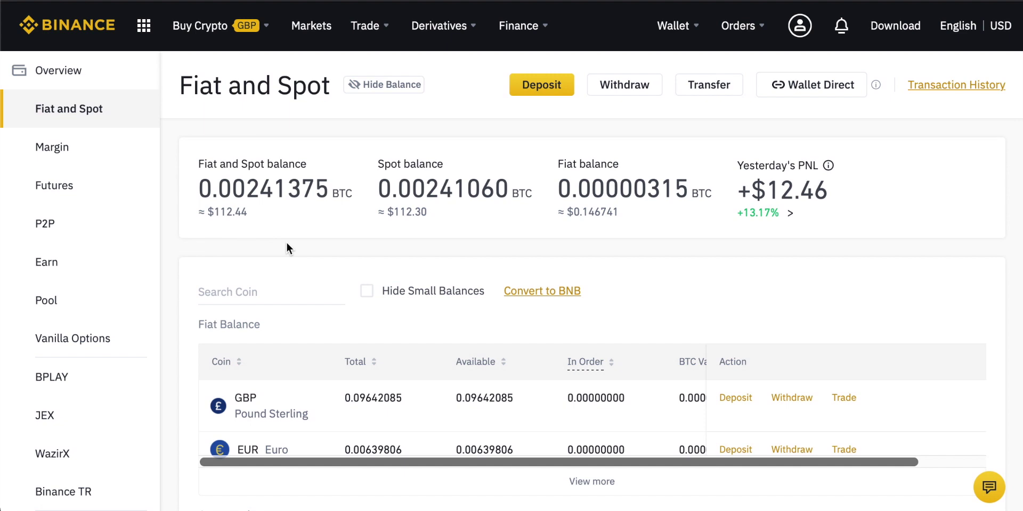